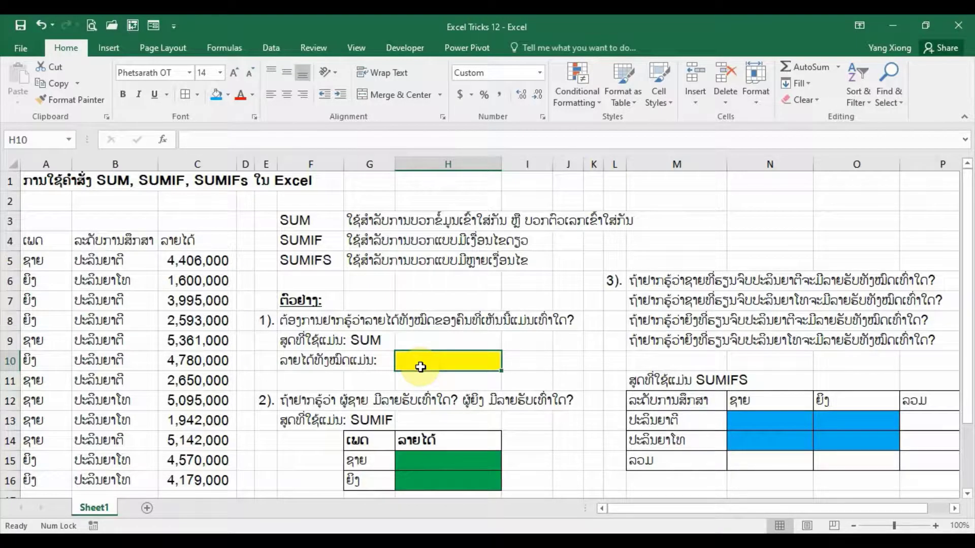
# Apply All Borders to the income table A4:C16
pyautogui.click(42, 198)
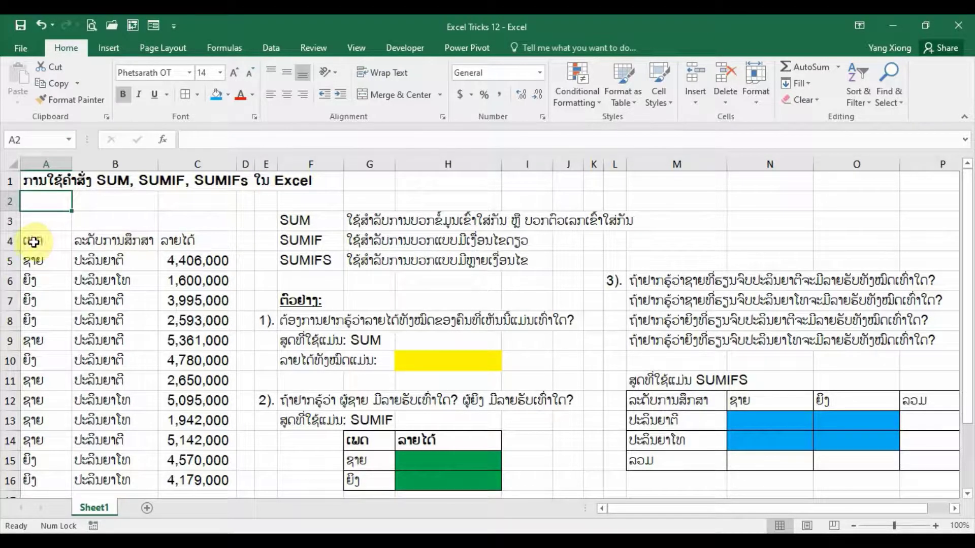
pyautogui.moveTo(34, 240)
pyautogui.mouseDown()
pyautogui.moveTo(200, 418)
pyautogui.moveTo(209, 459)
pyautogui.mouseUp()
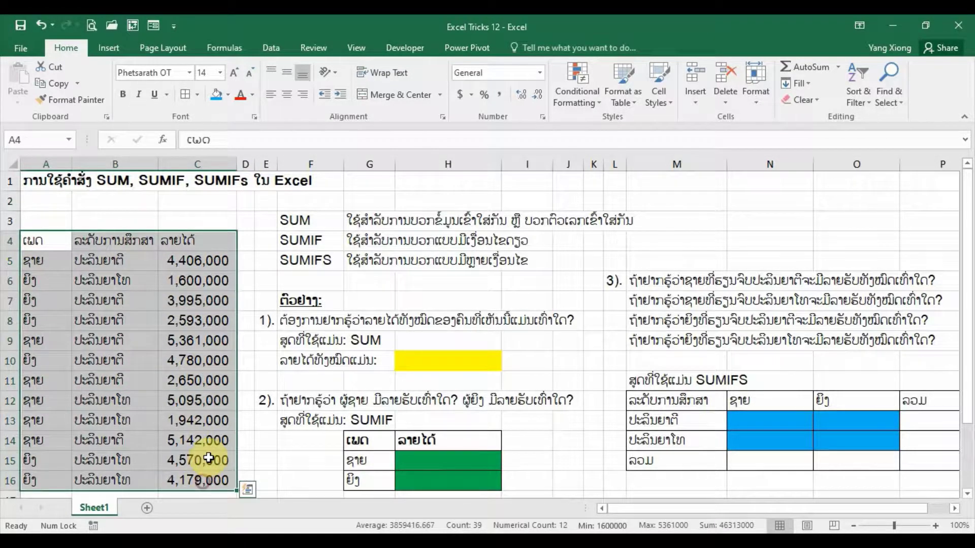
pyautogui.click(177, 99)
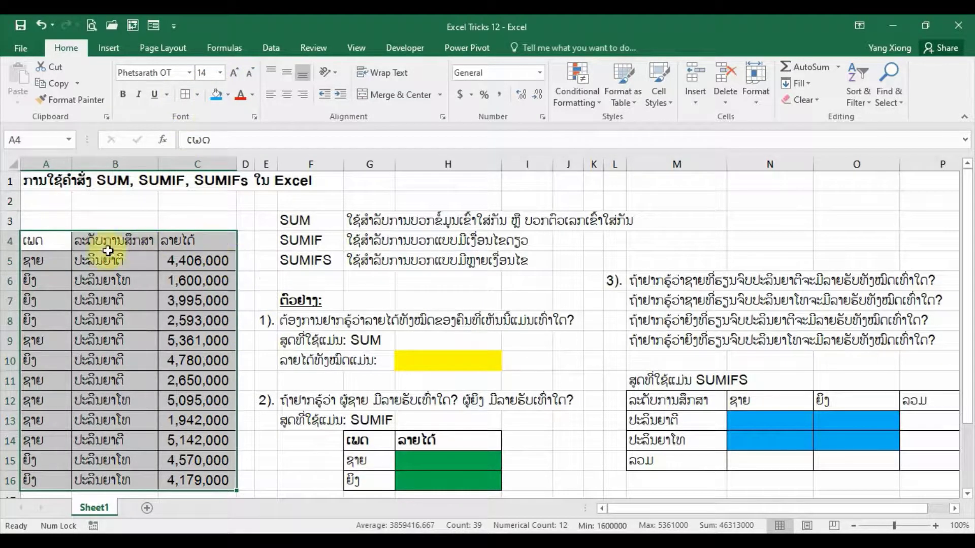
# Make the header row A4:C4 bold with a blue fill
pyautogui.moveTo(59, 239); pyautogui.dragTo(198, 241)
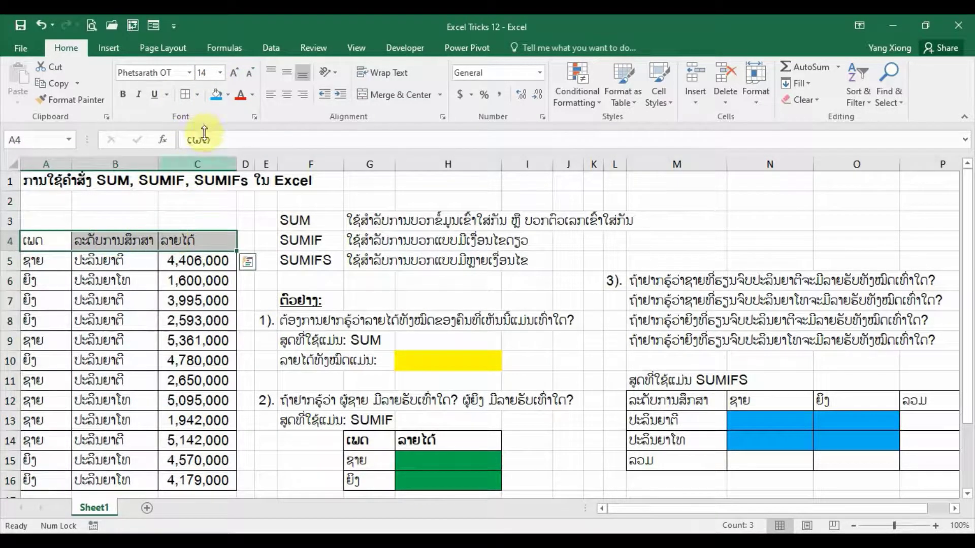
pyautogui.click(213, 96)
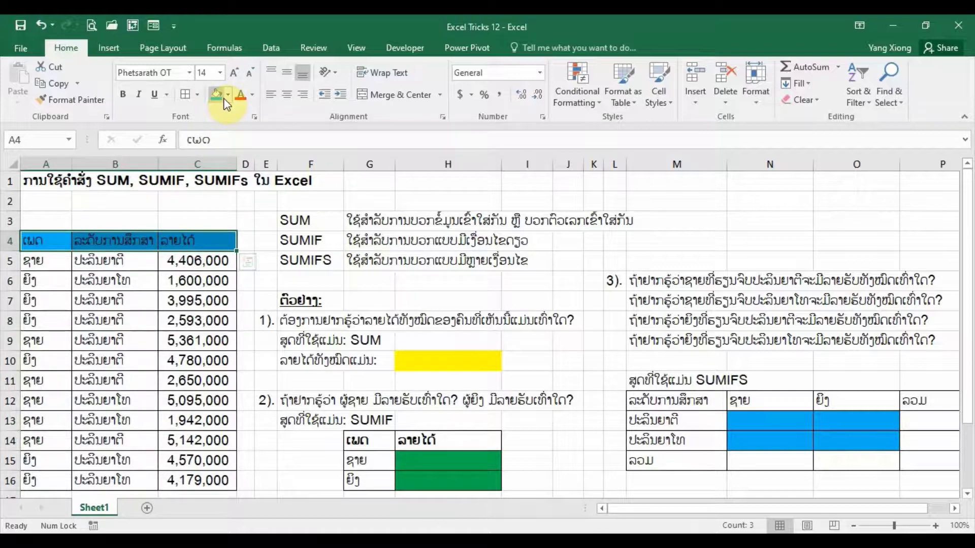
pyautogui.click(123, 94)
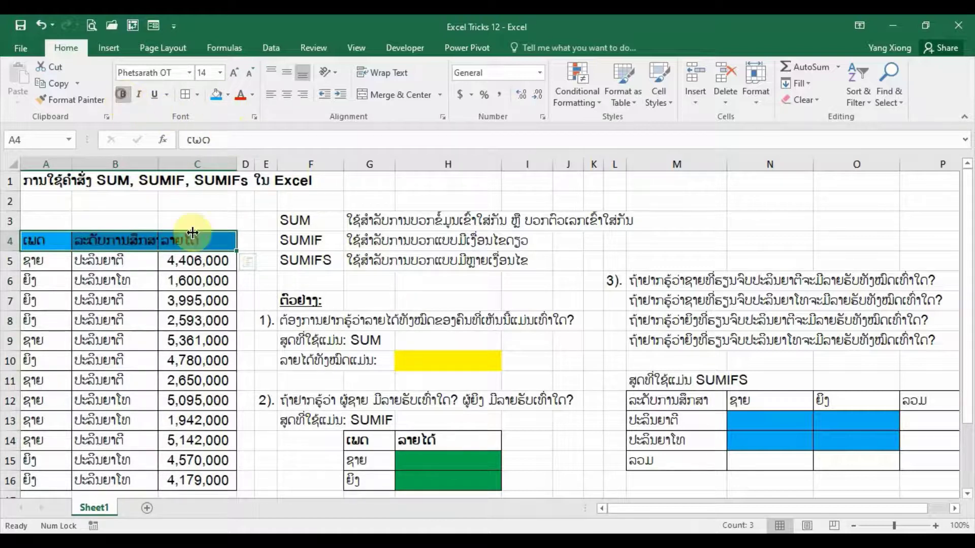
pyautogui.click(210, 309)
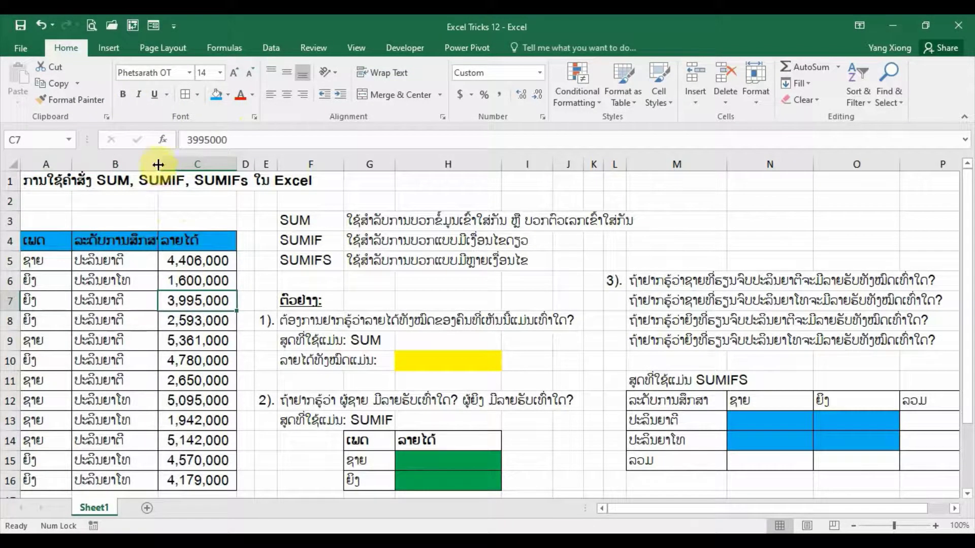
# Widen column B for the education labels and narrow column A for the gender labels
pyautogui.moveTo(158, 164); pyautogui.dragTo(166, 163)
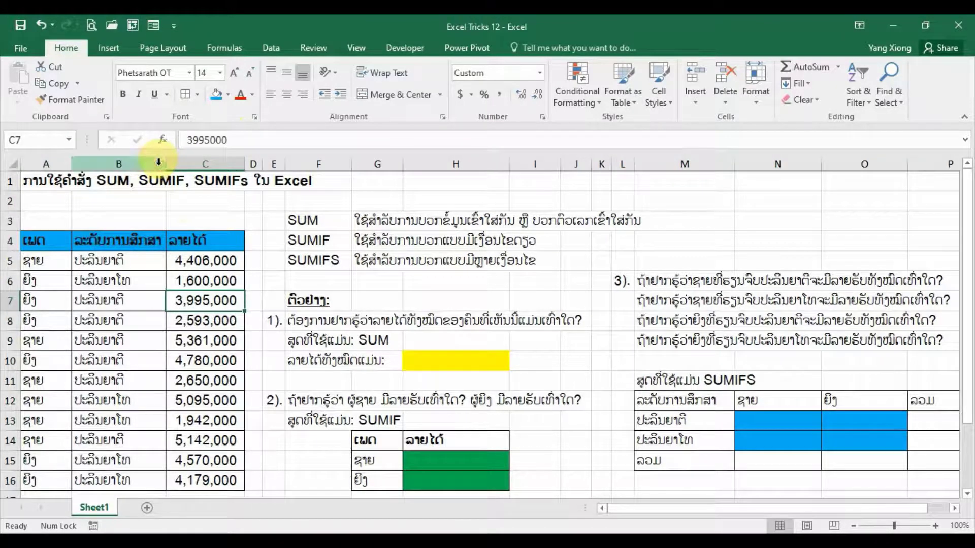
pyautogui.moveTo(69, 164); pyautogui.dragTo(51, 164)
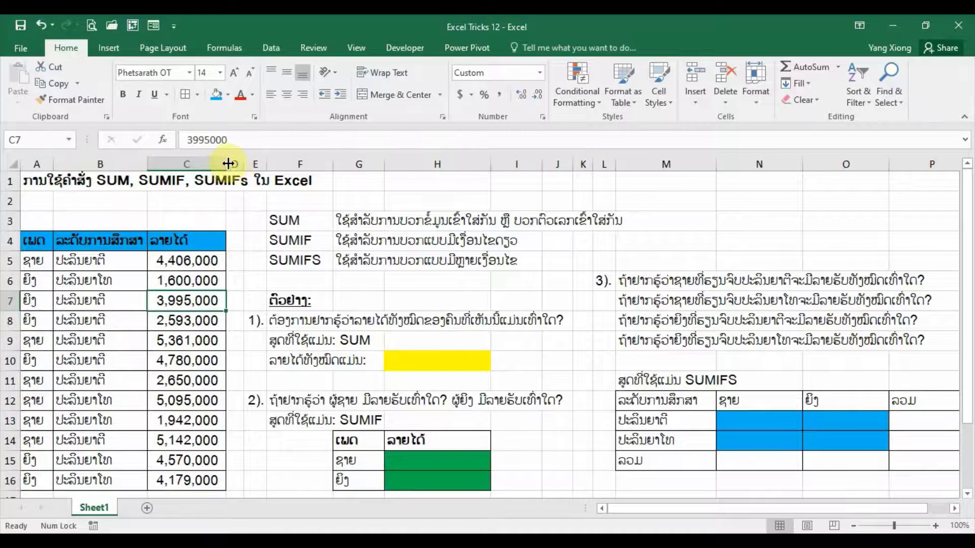
pyautogui.click(224, 163)
pyautogui.click(246, 315)
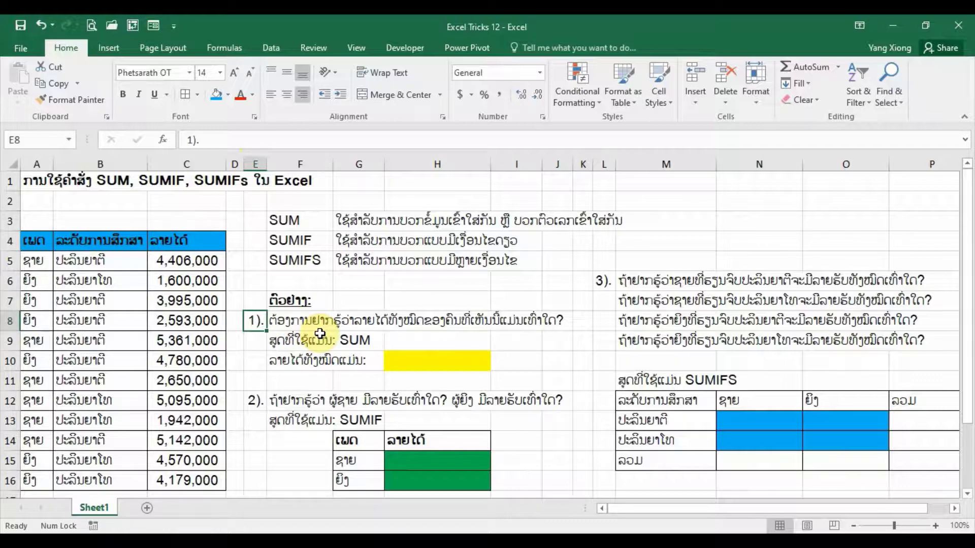
pyautogui.click(286, 222)
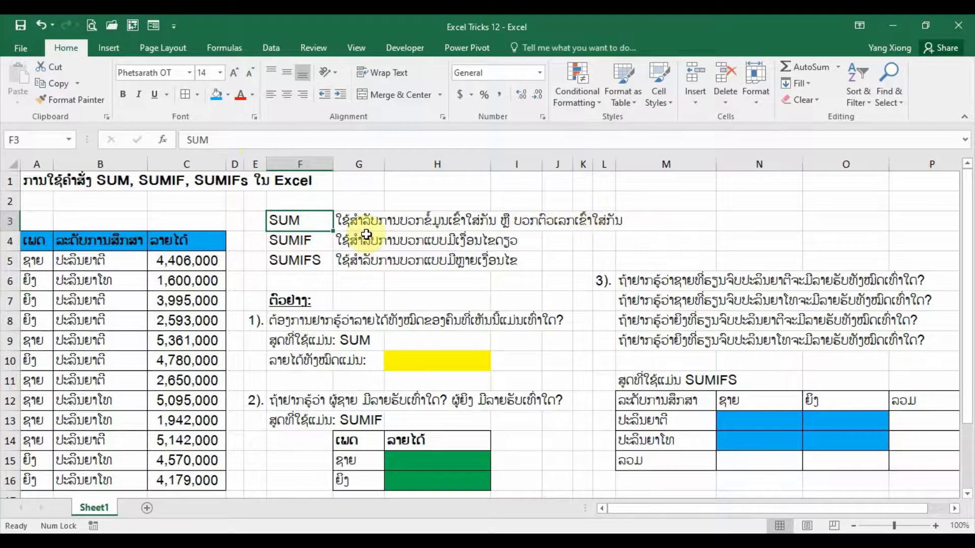
pyautogui.click(305, 239)
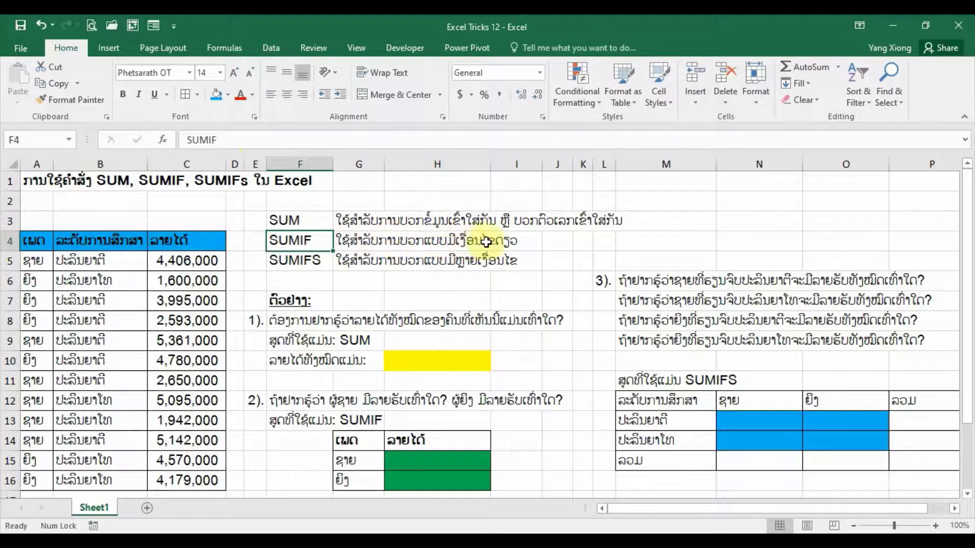
pyautogui.click(305, 261)
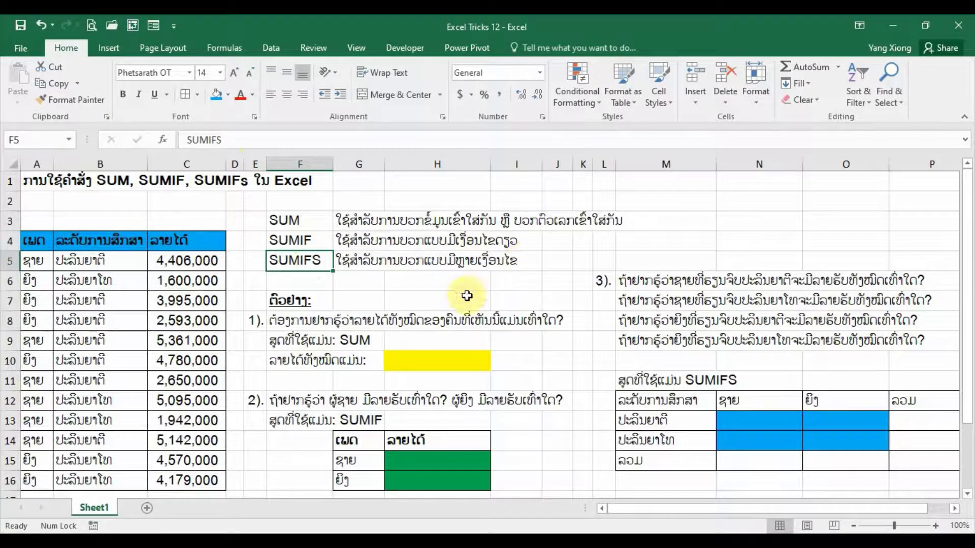
pyautogui.click(281, 325)
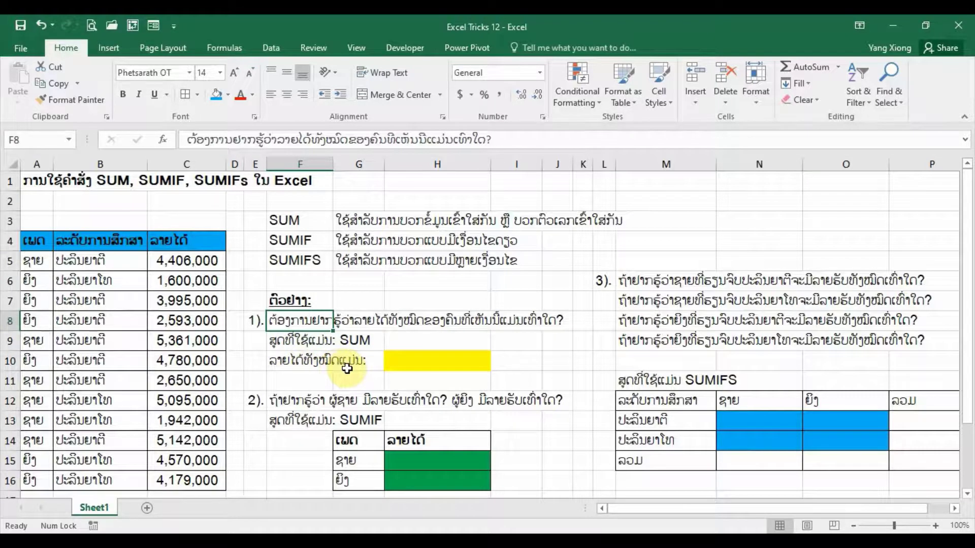
# Enter =SUM(C5:C16) in H10 to total the incomes as 46,313,000
pyautogui.moveTo(187, 260); pyautogui.dragTo(184, 474)
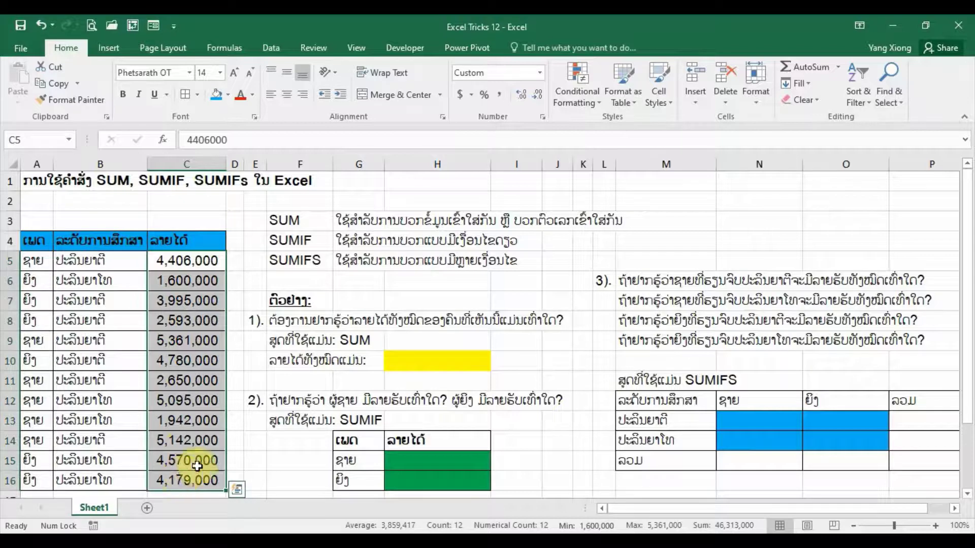
pyautogui.click(437, 361)
pyautogui.write('=')
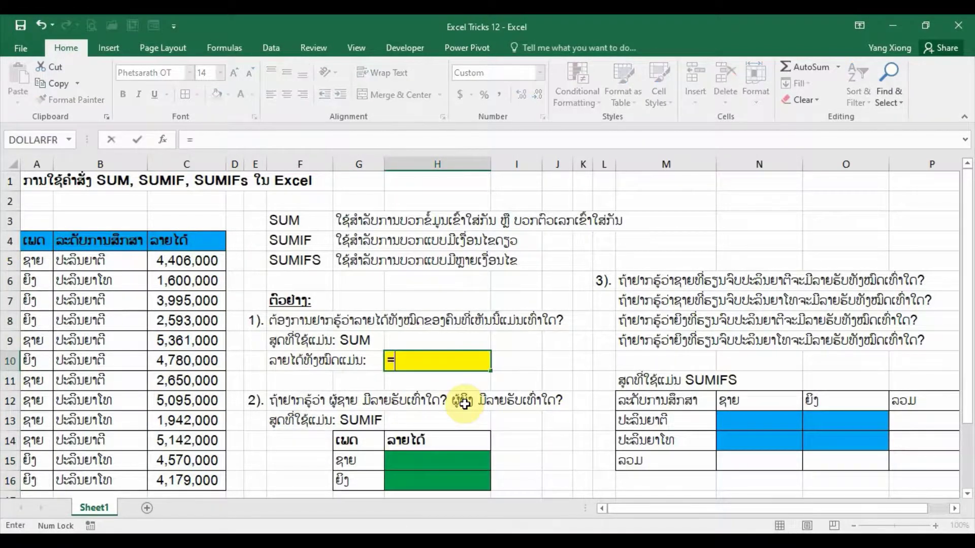
pyautogui.write('sum,')
pyautogui.press('BackSpace')
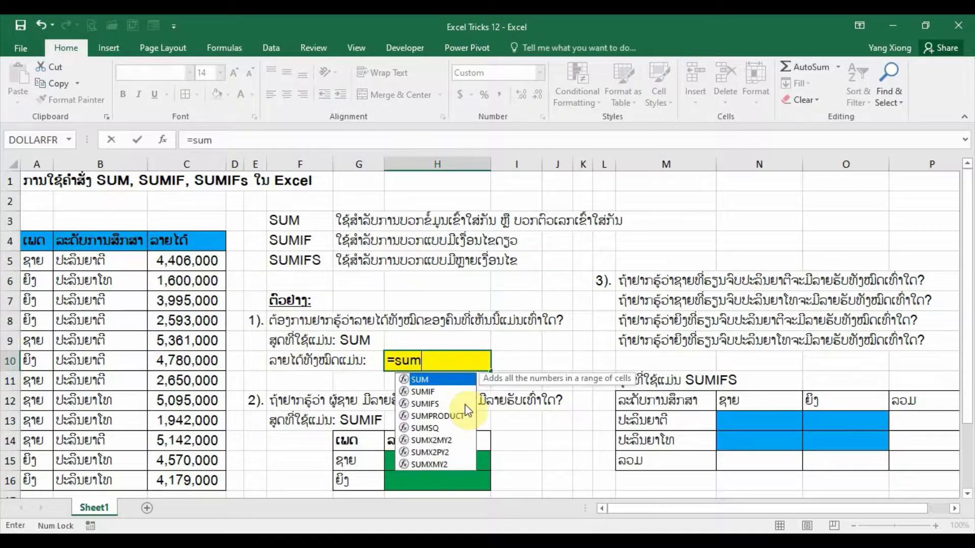
pyautogui.press('Tab')
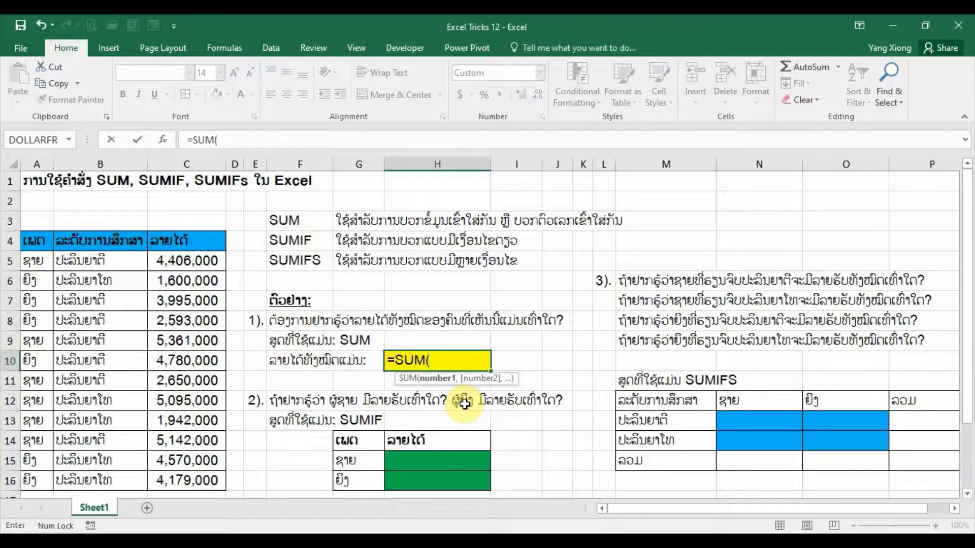
pyautogui.moveTo(193, 261); pyautogui.dragTo(190, 467)
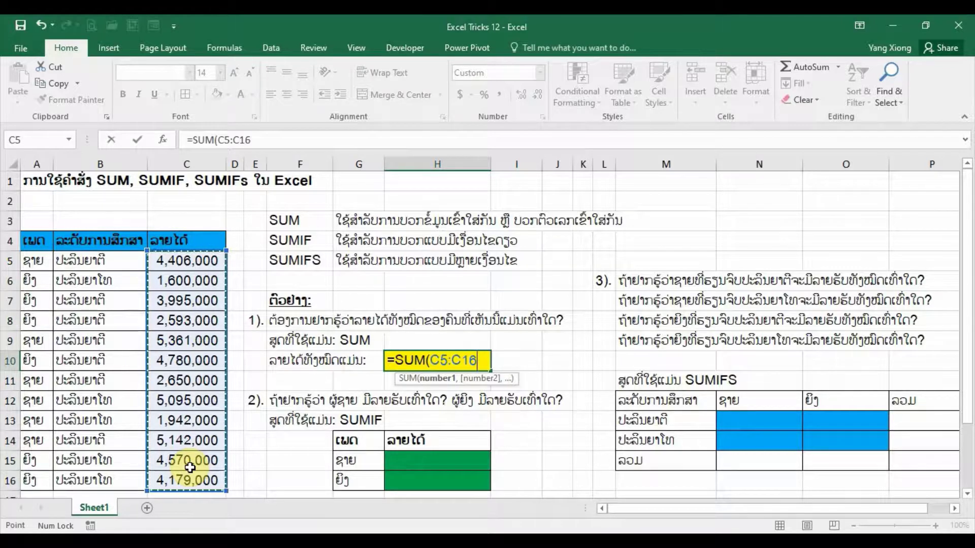
pyautogui.hotkey('ctrl', 'Return')
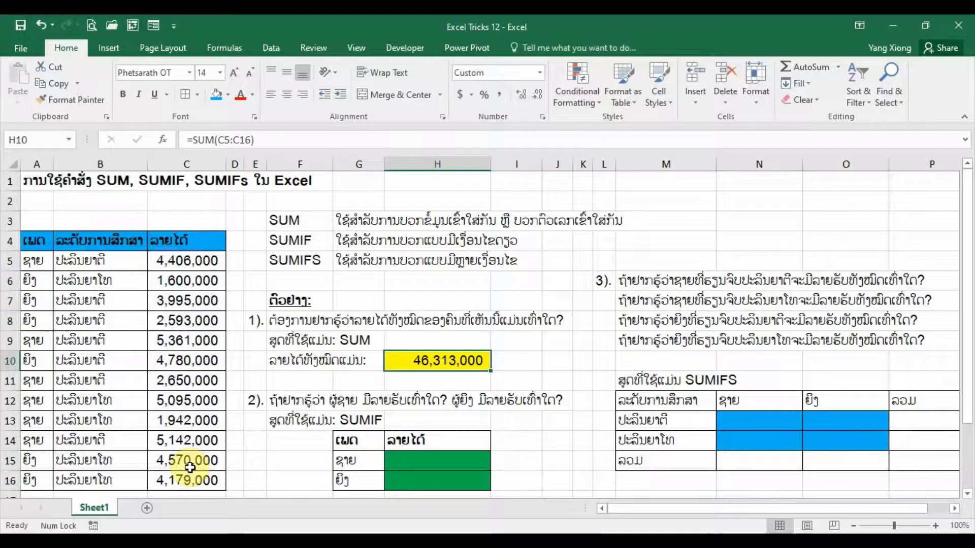
pyautogui.click(293, 404)
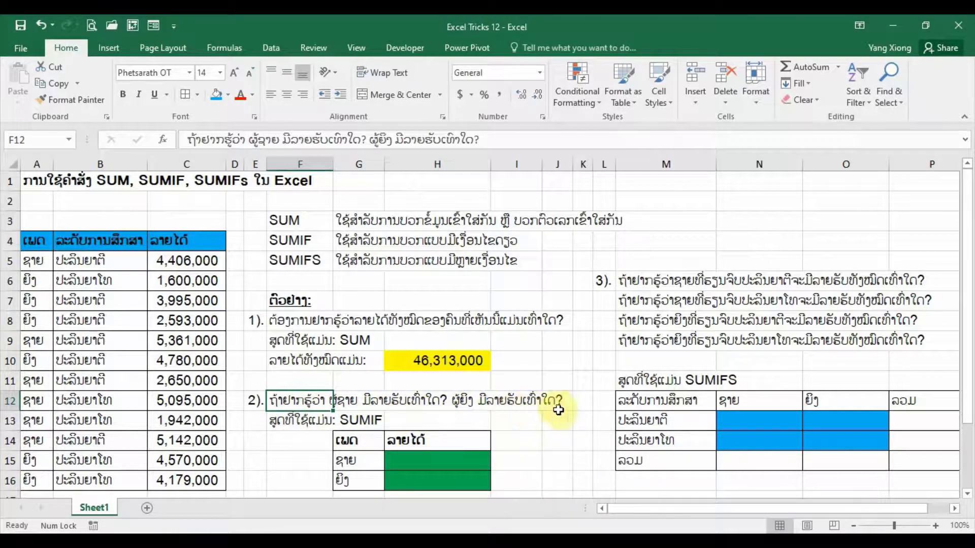
# In H15, start a SUMIF using the absolute gender range $A$5:$A$16 as the criteria range
pyautogui.click(343, 417)
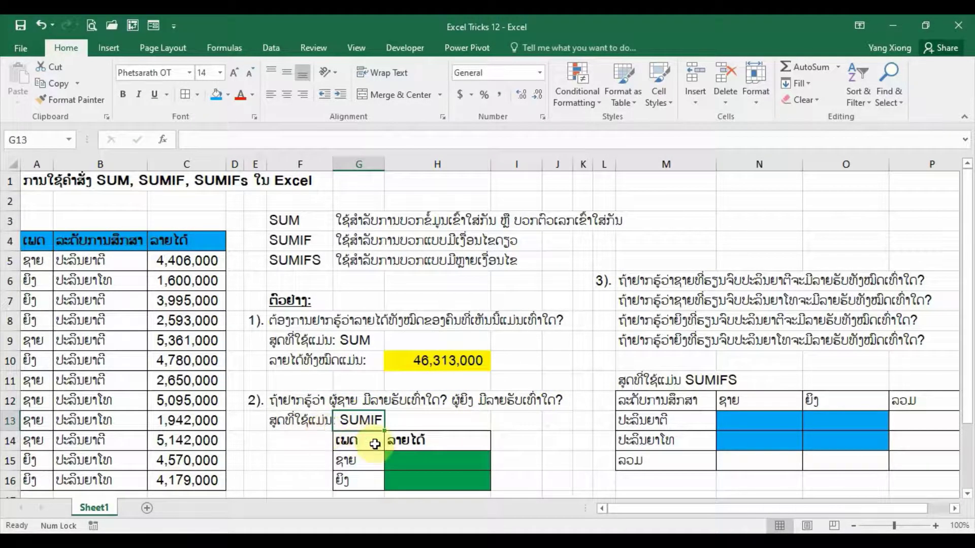
pyautogui.click(398, 420)
pyautogui.click(350, 424)
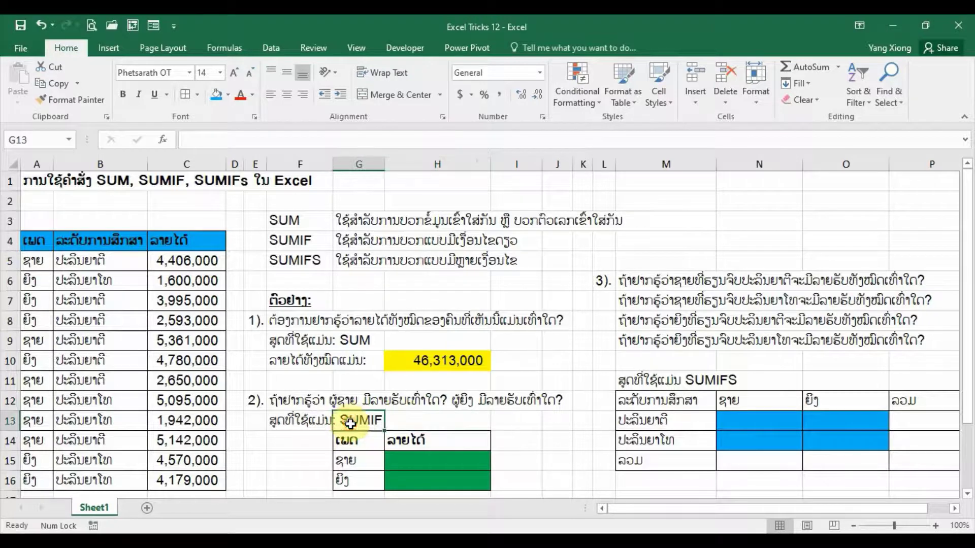
pyautogui.click(424, 460)
pyautogui.press('F2')
pyautogui.write('=')
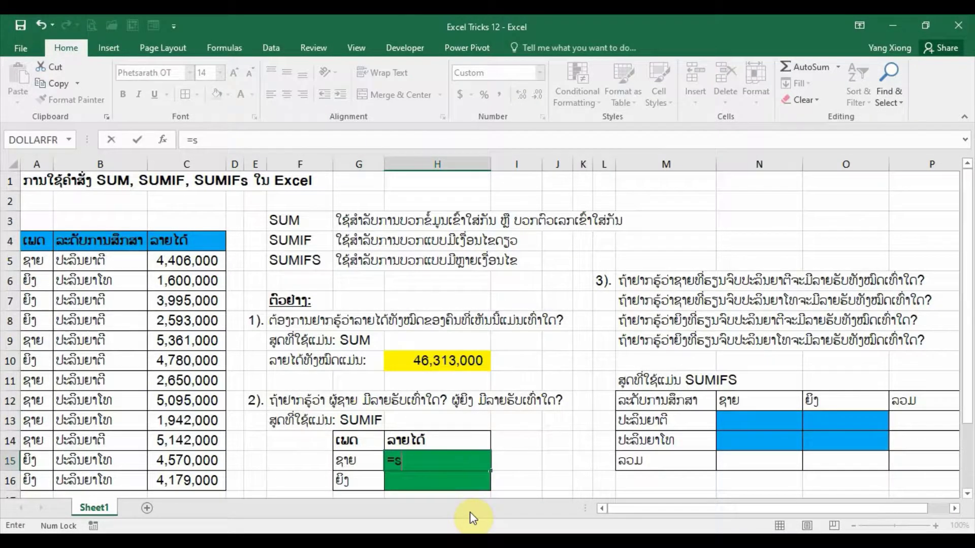
pyautogui.write('sumif')
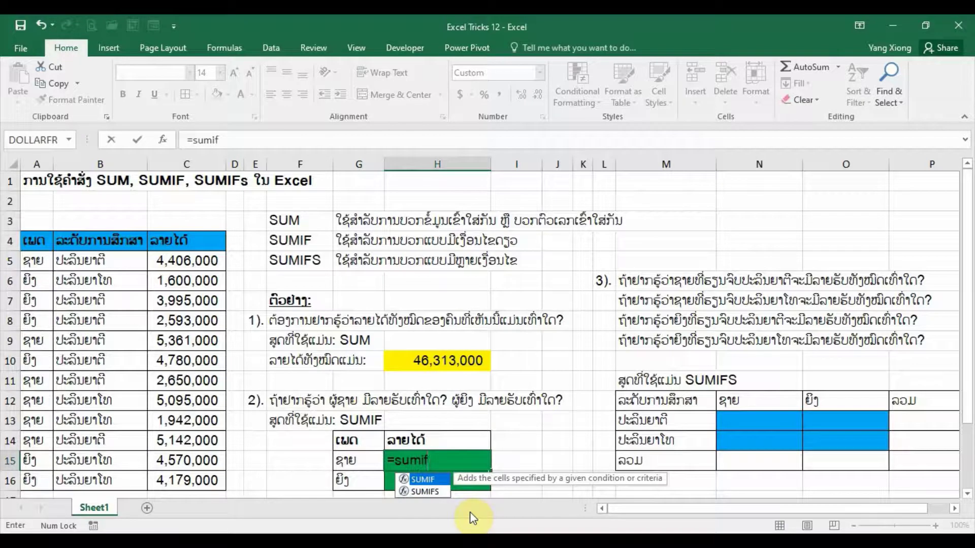
pyautogui.press('Tab')
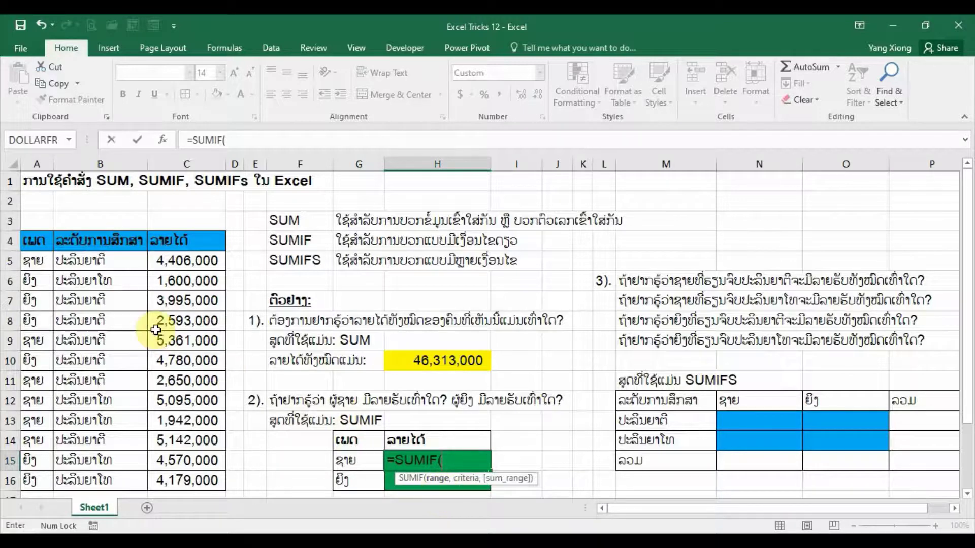
pyautogui.click(34, 263)
pyautogui.moveTo(35, 263); pyautogui.dragTo(35, 482)
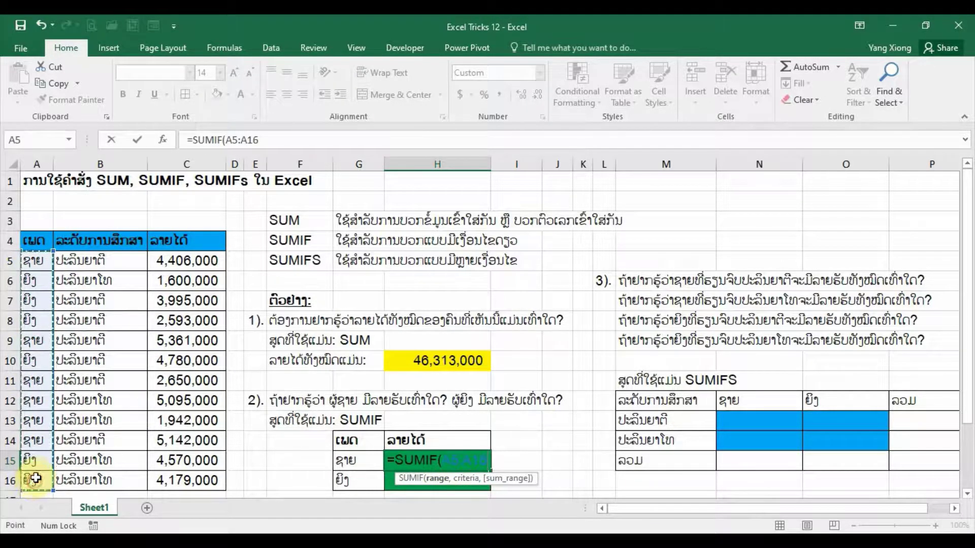
pyautogui.press('F4')
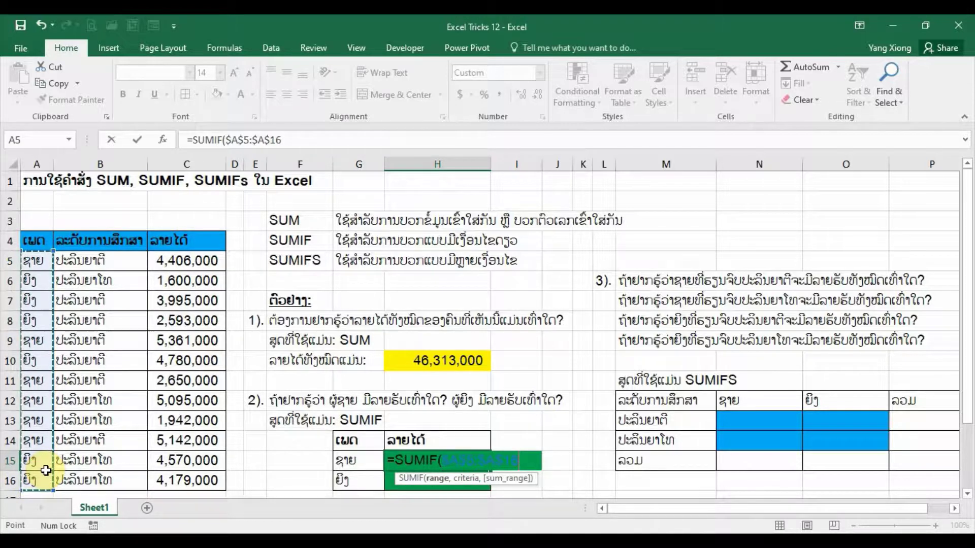
pyautogui.write(',')
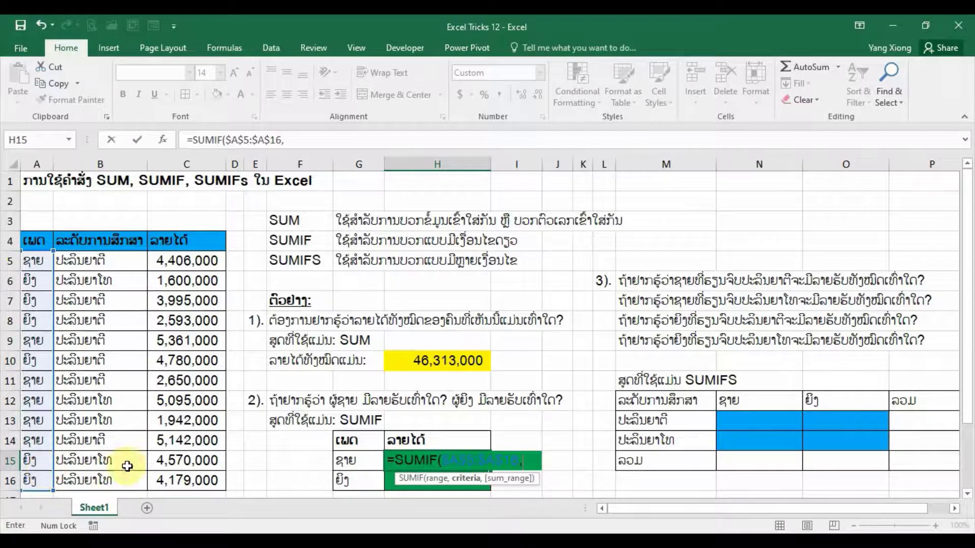
# Finish the SUMIF with criterion G15 and absolute sum range $C$5:$C$16, giving 24,596,000
pyautogui.click(348, 463)
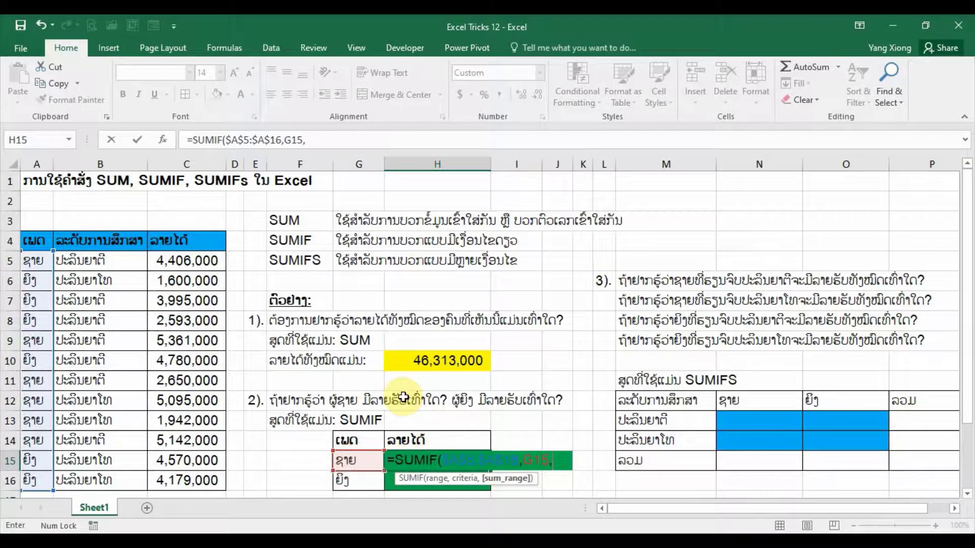
pyautogui.moveTo(187, 260); pyautogui.dragTo(181, 491)
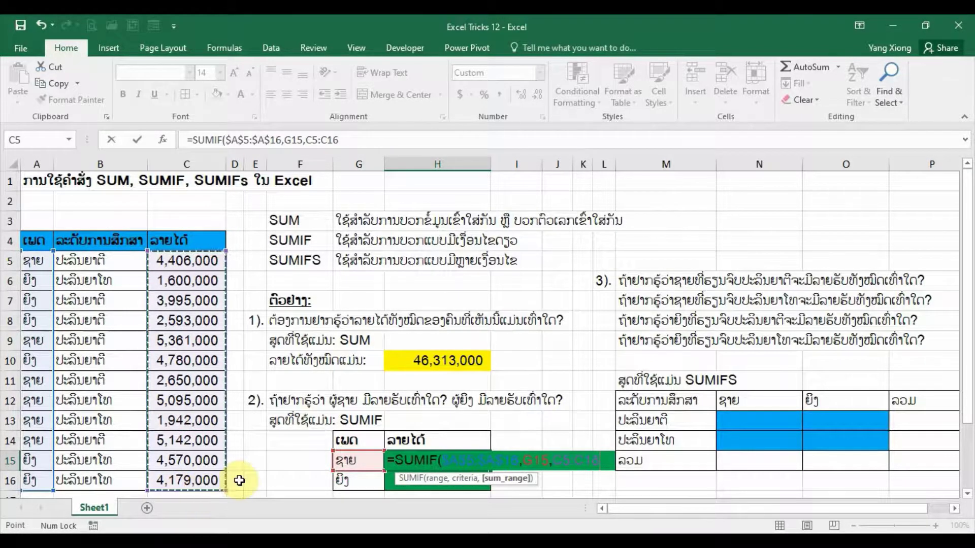
pyautogui.press('F4')
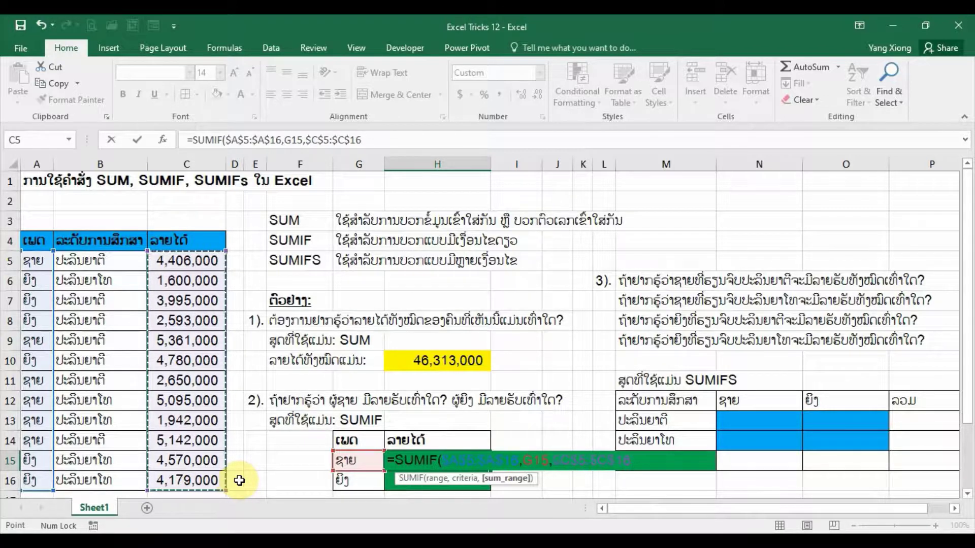
pyautogui.hotkey('ctrl', 'Return')
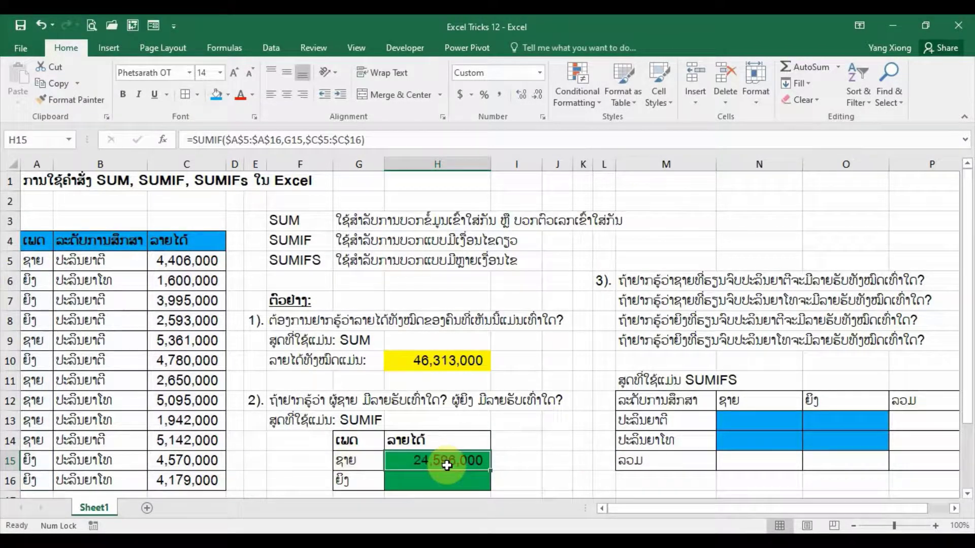
pyautogui.moveTo(445, 469); pyautogui.dragTo(441, 481)
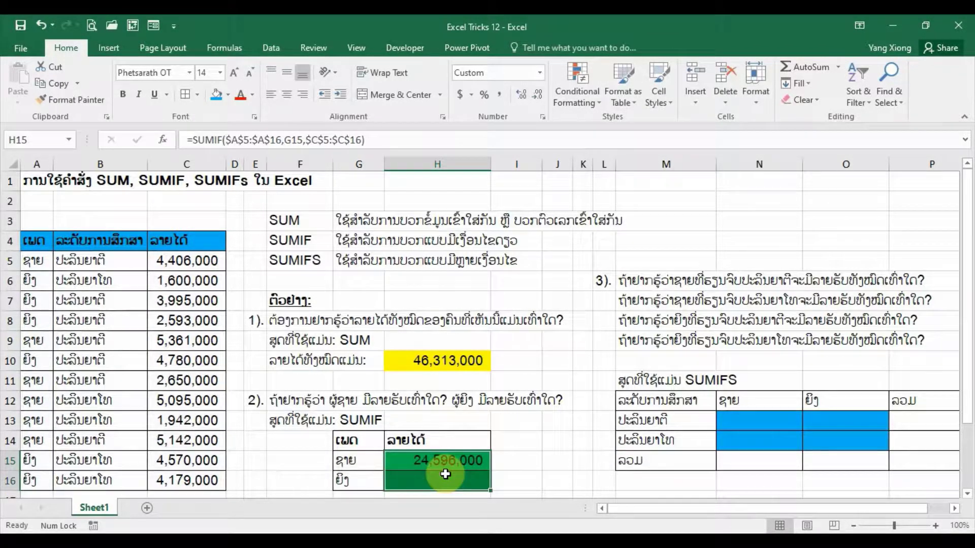
# Fill H15:H16 orange, review the SUMIF arguments, and copy the formula down to H16 (21,717,000)
pyautogui.click(229, 94)
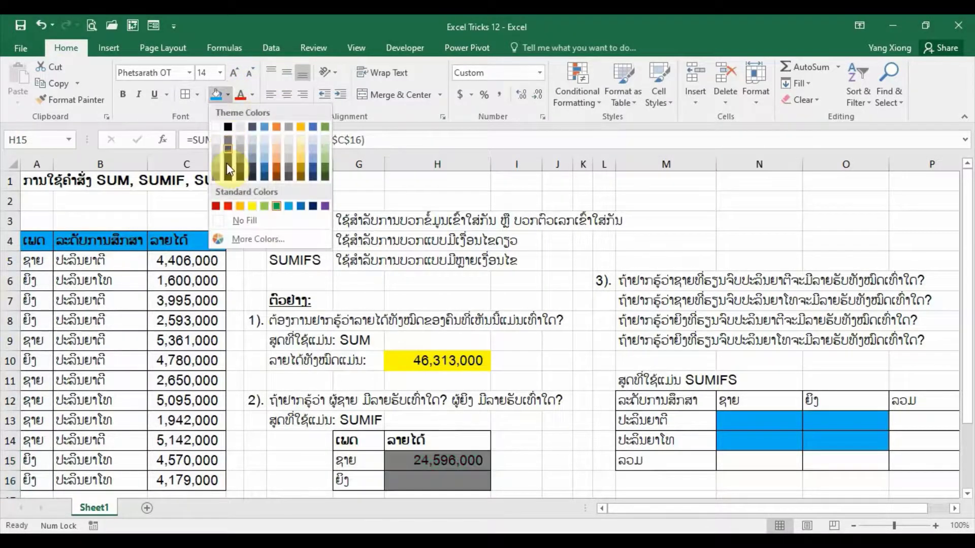
pyautogui.click(237, 208)
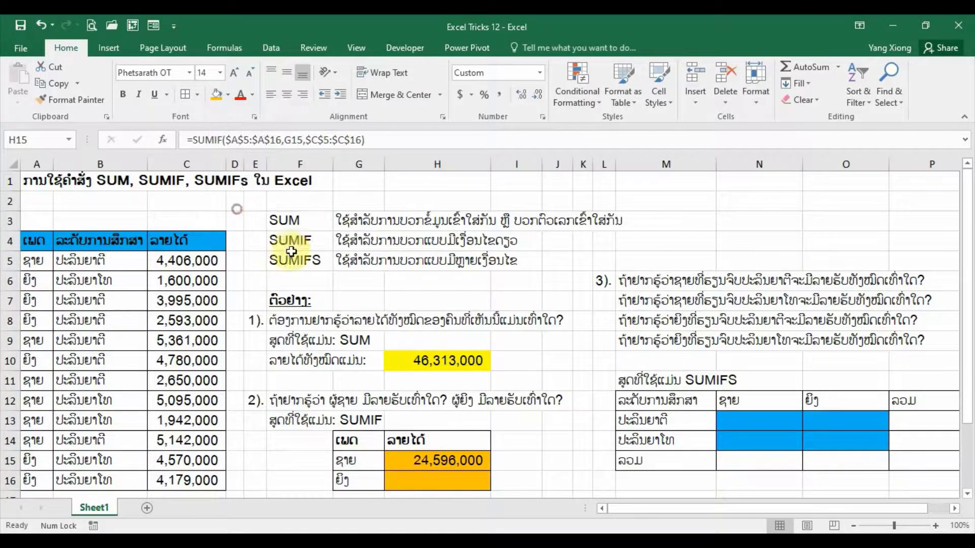
pyautogui.doubleClick(435, 458)
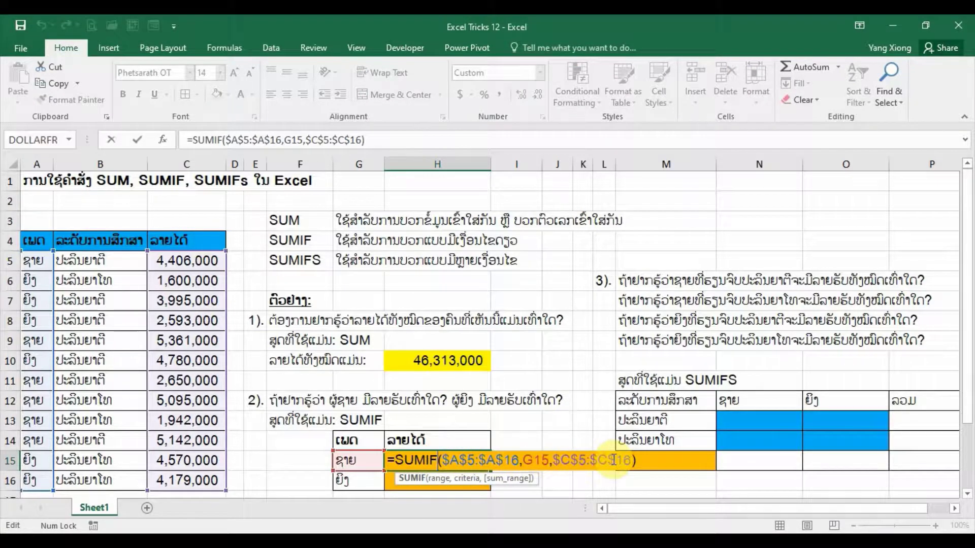
pyautogui.click(640, 459)
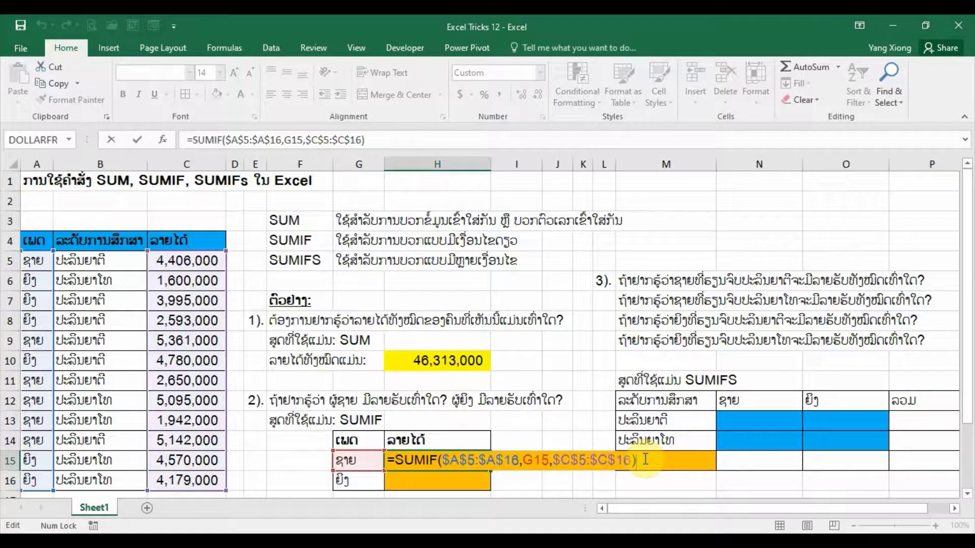
pyautogui.click(466, 462)
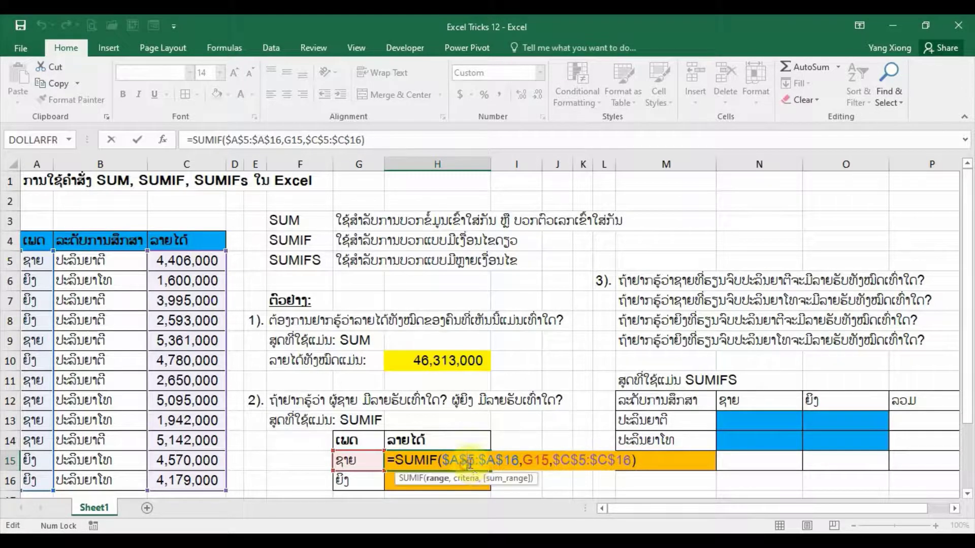
pyautogui.click(442, 483)
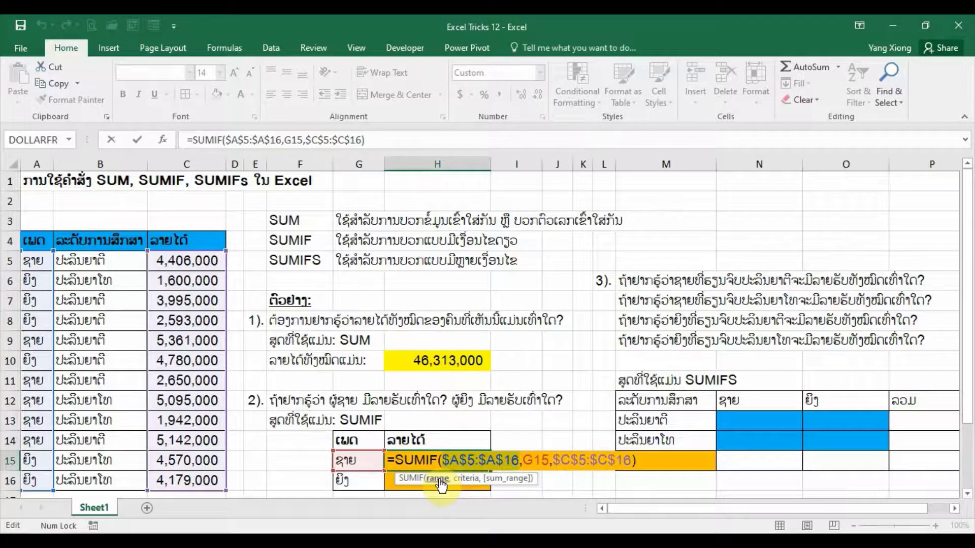
pyautogui.click(466, 480)
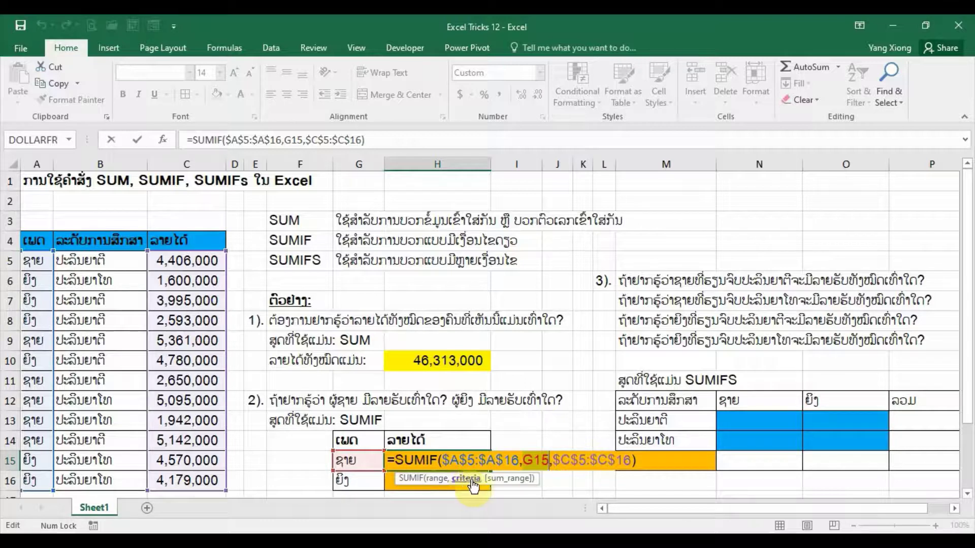
pyautogui.click(512, 479)
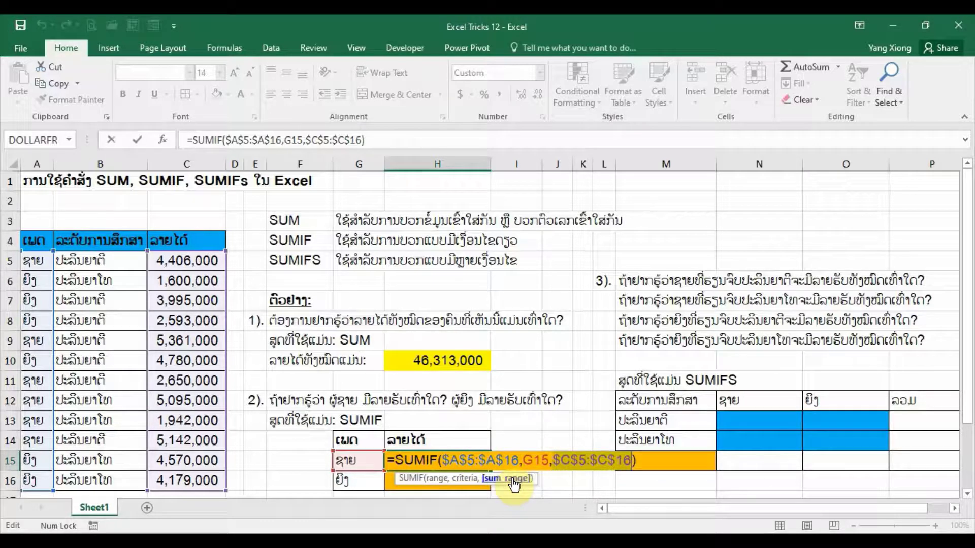
pyautogui.hotkey('ctrl', 'Return')
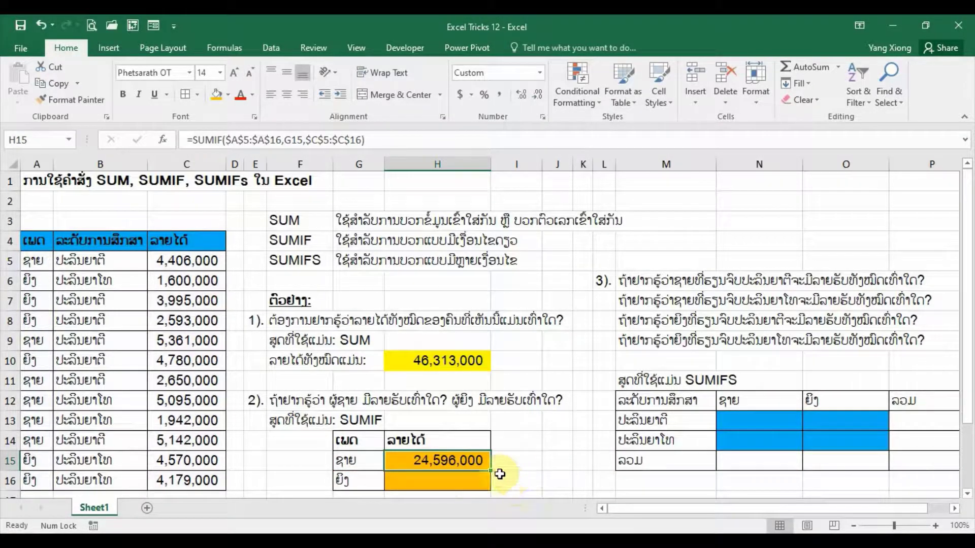
pyautogui.moveTo(490, 475); pyautogui.dragTo(492, 480)
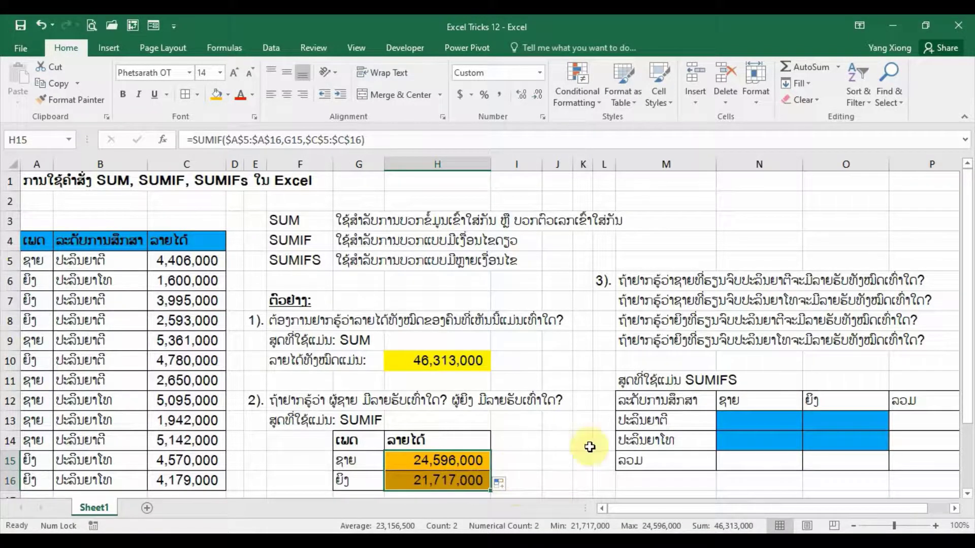
# Start a SUMIFS in N13 with the absolute income sum range $C$5:$C$16
pyautogui.click(624, 283)
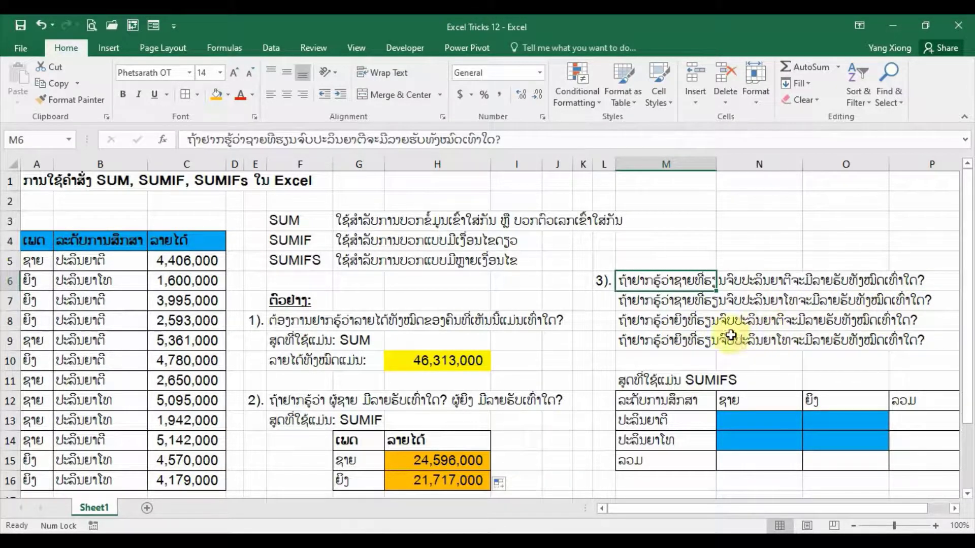
pyautogui.click(756, 419)
pyautogui.write('=')
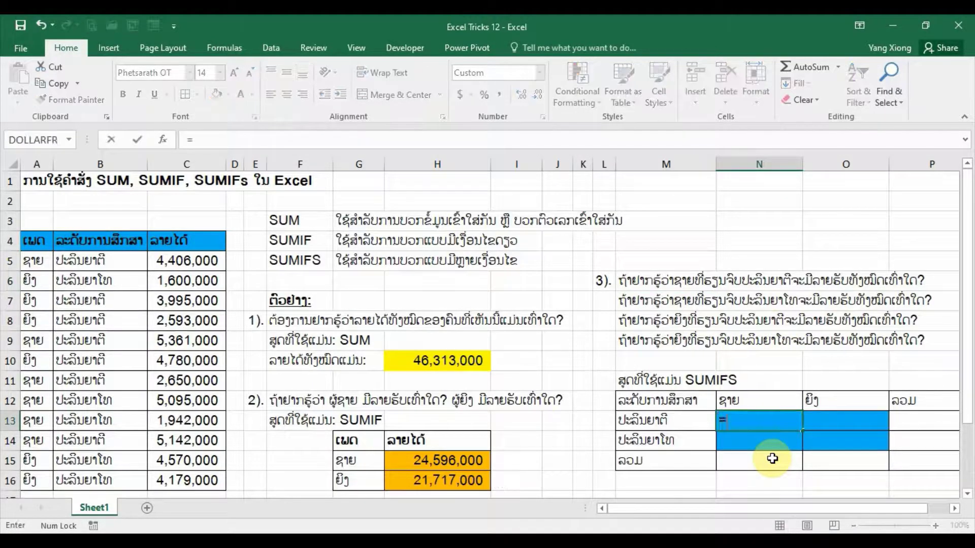
pyautogui.write('sum')
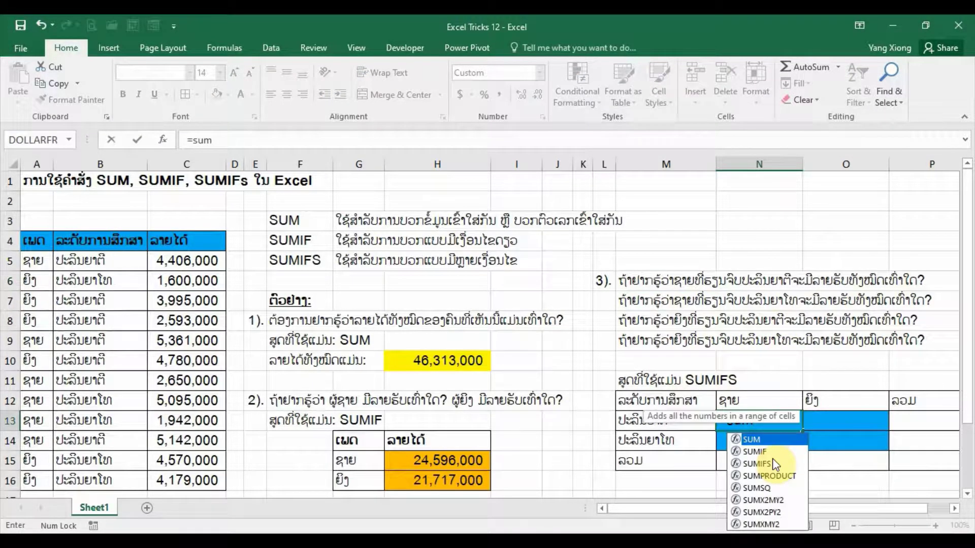
pyautogui.doubleClick(774, 464)
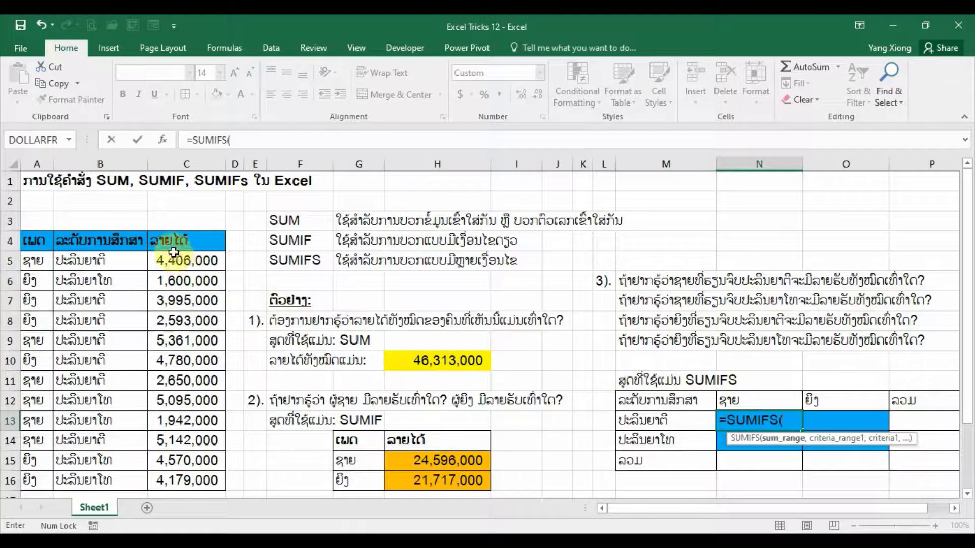
pyautogui.moveTo(174, 259); pyautogui.dragTo(191, 478)
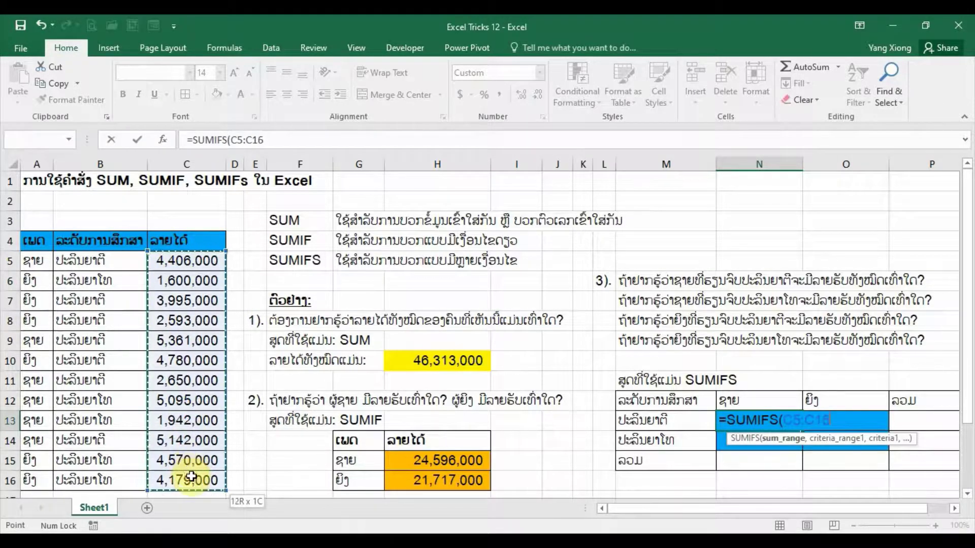
pyautogui.write(',')
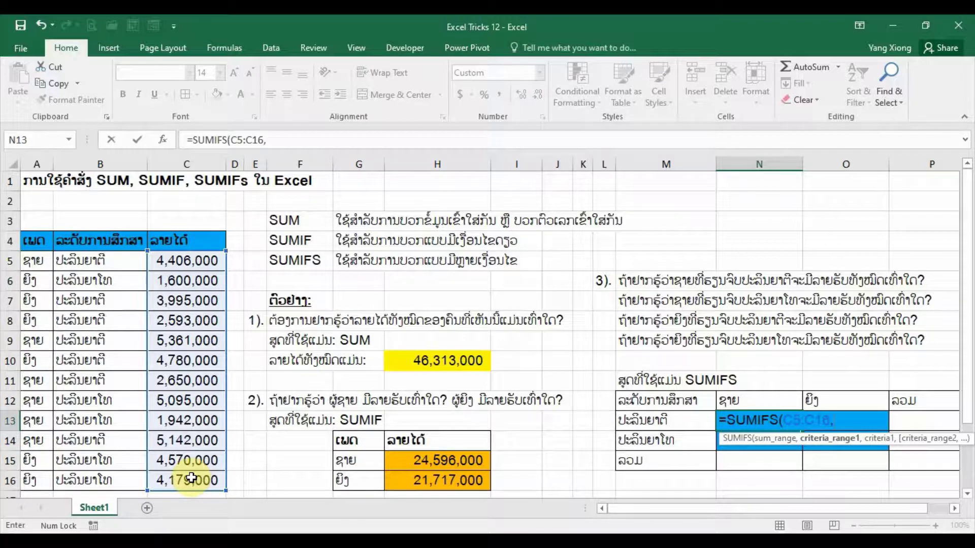
pyautogui.press('BackSpace')
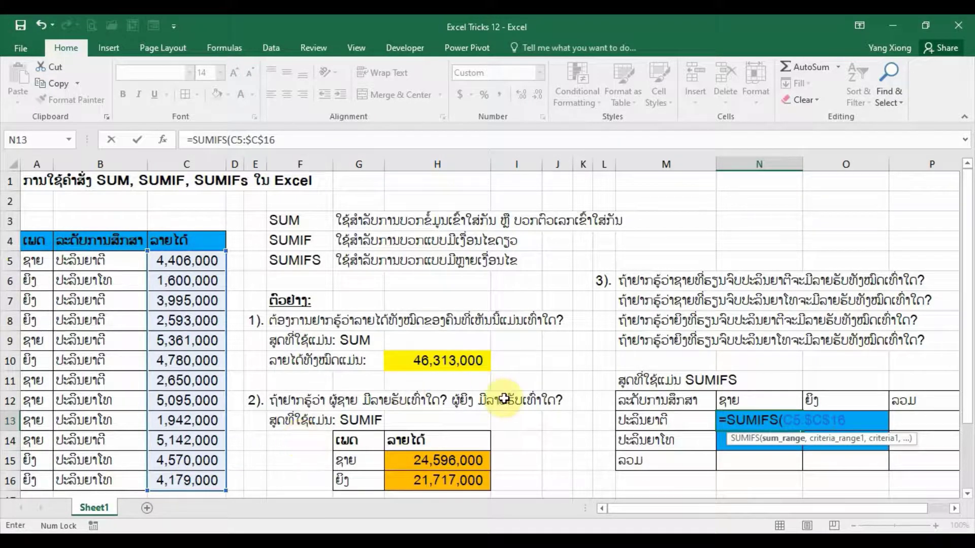
pyautogui.click(797, 424)
pyautogui.press('F4')
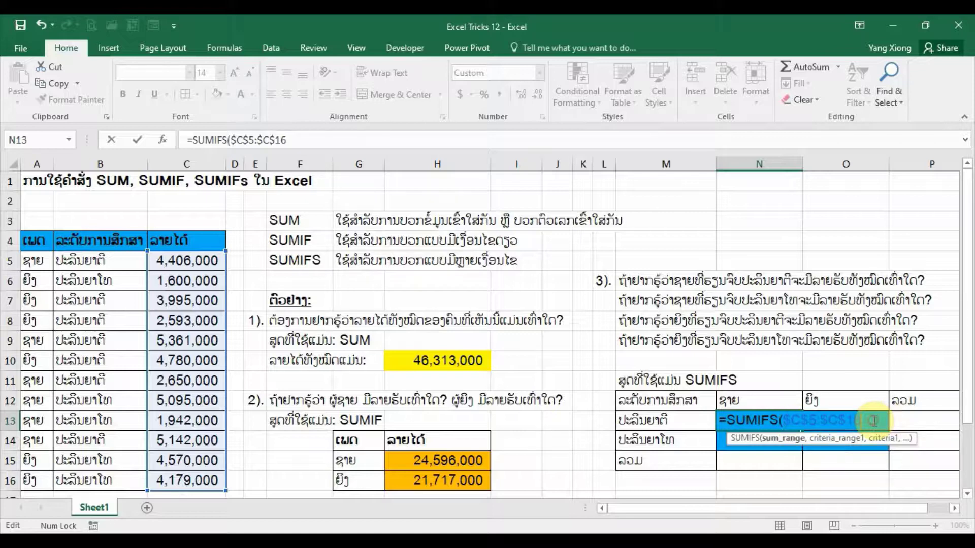
# Add the absolute gender range $A$5:$A$16 as the first criteria range
pyautogui.write(',')
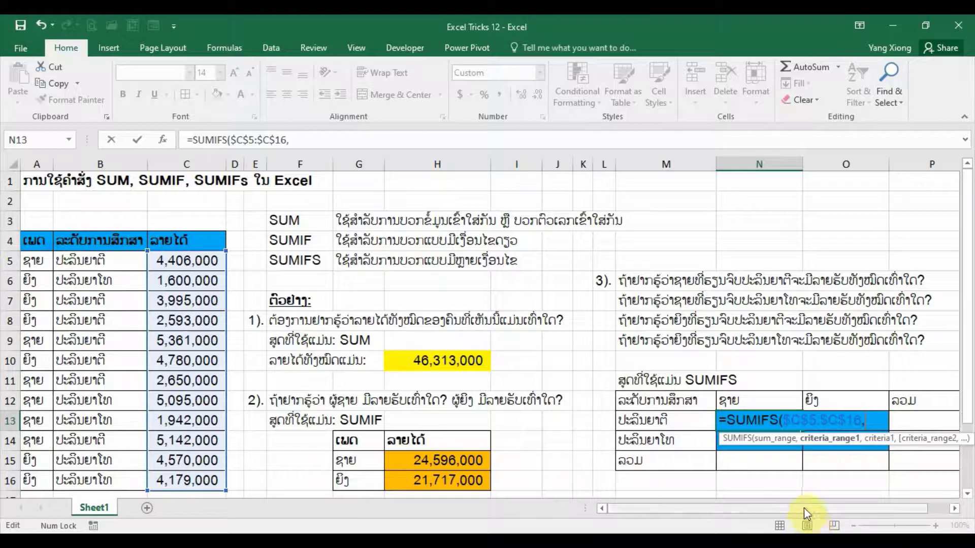
pyautogui.moveTo(803, 508); pyautogui.dragTo(853, 510)
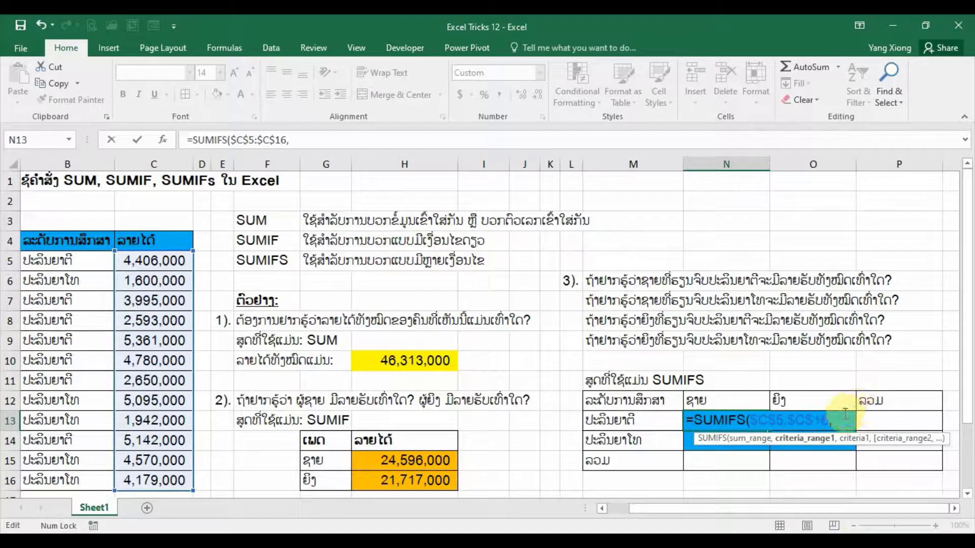
pyautogui.hscroll(-1, 115, 388)
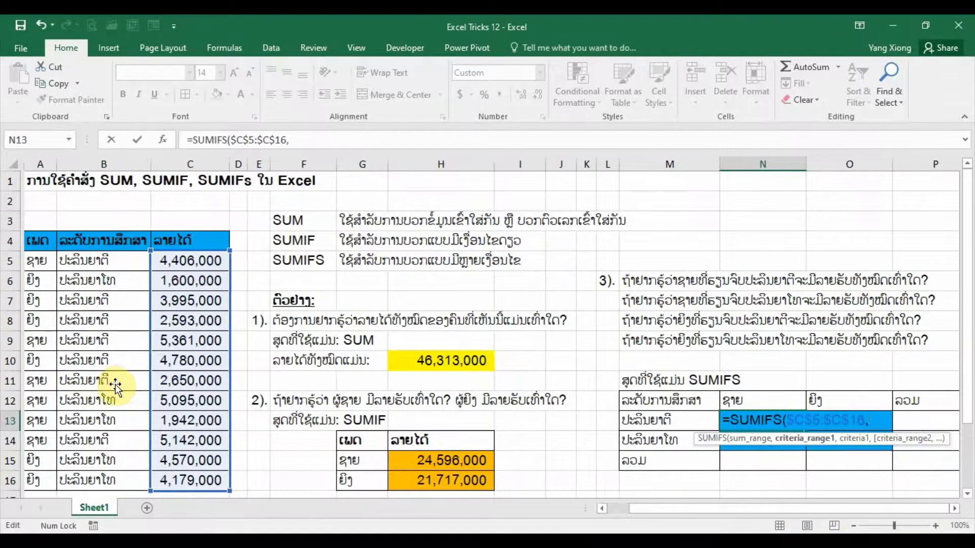
pyautogui.moveTo(32, 260); pyautogui.dragTo(44, 480)
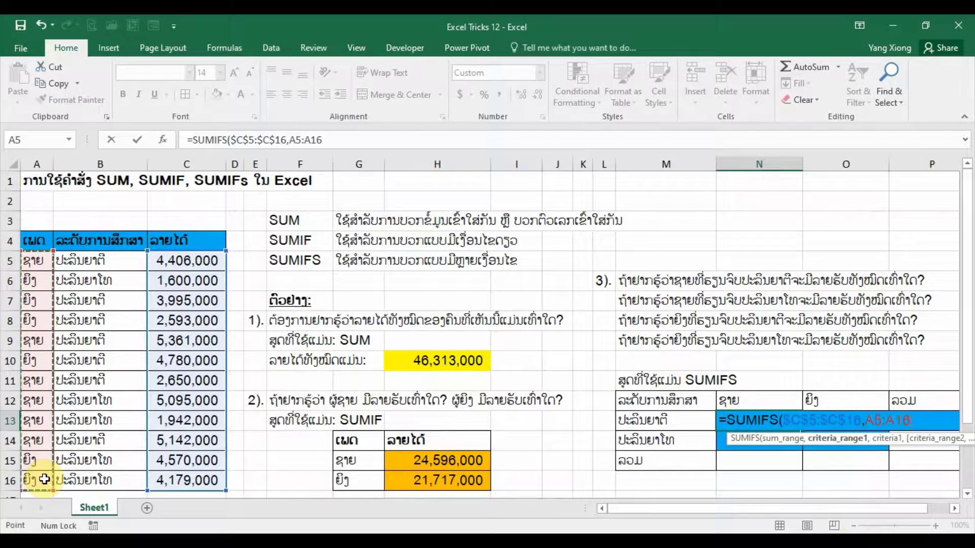
pyautogui.press('F4')
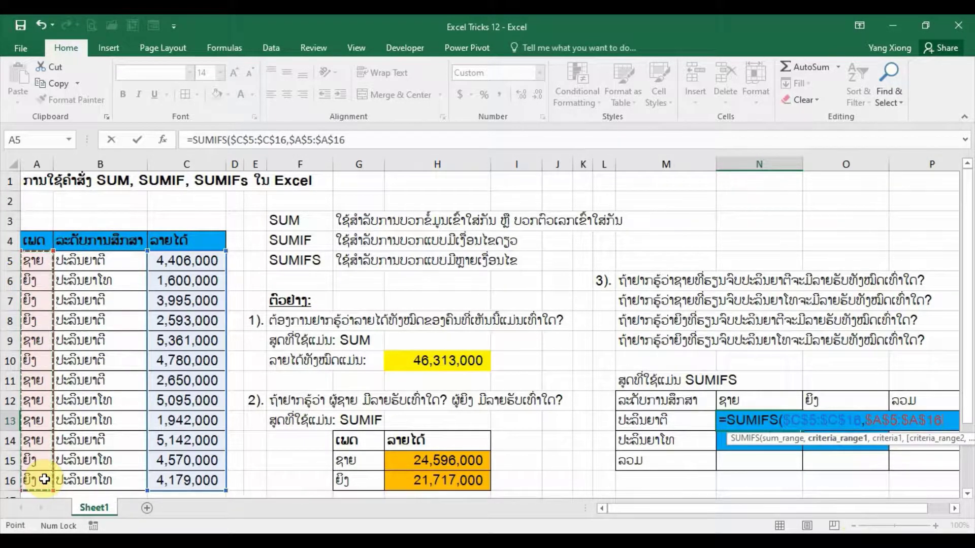
pyautogui.press('F8')
pyautogui.click(45, 480)
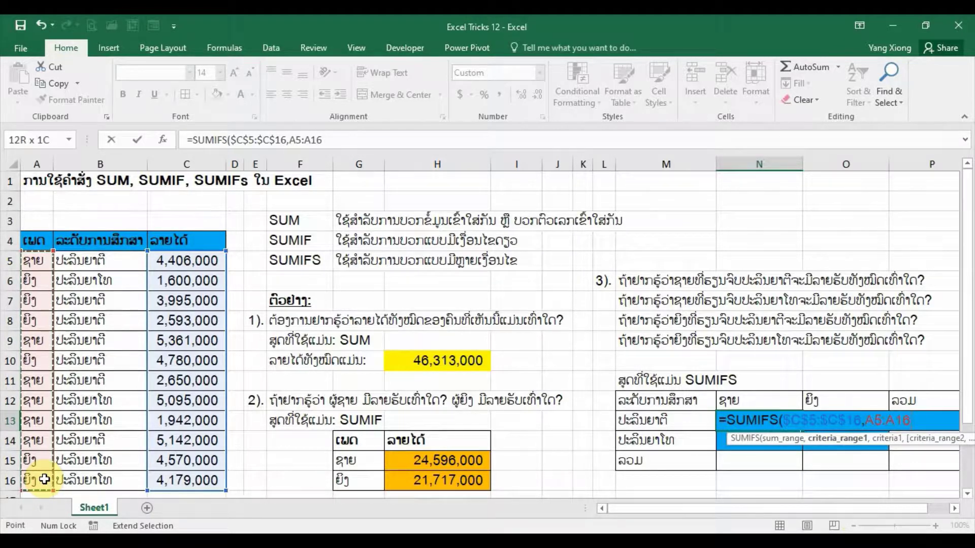
pyautogui.press('F4')
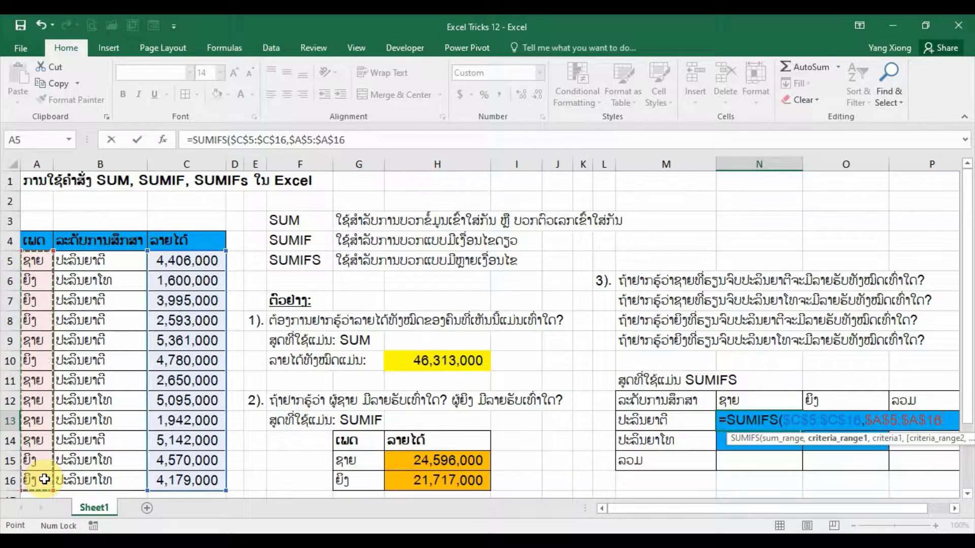
# Add the gender header as the row-locked criterion N$12
pyautogui.write(',')
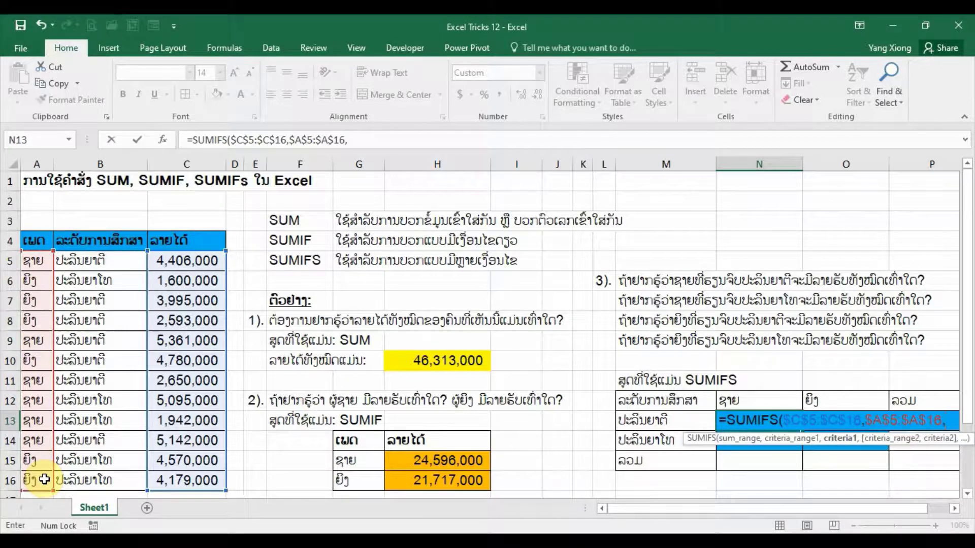
pyautogui.hscroll(1, 44, 480)
pyautogui.hscroll(1, 45, 479)
pyautogui.hscroll(1, 44, 479)
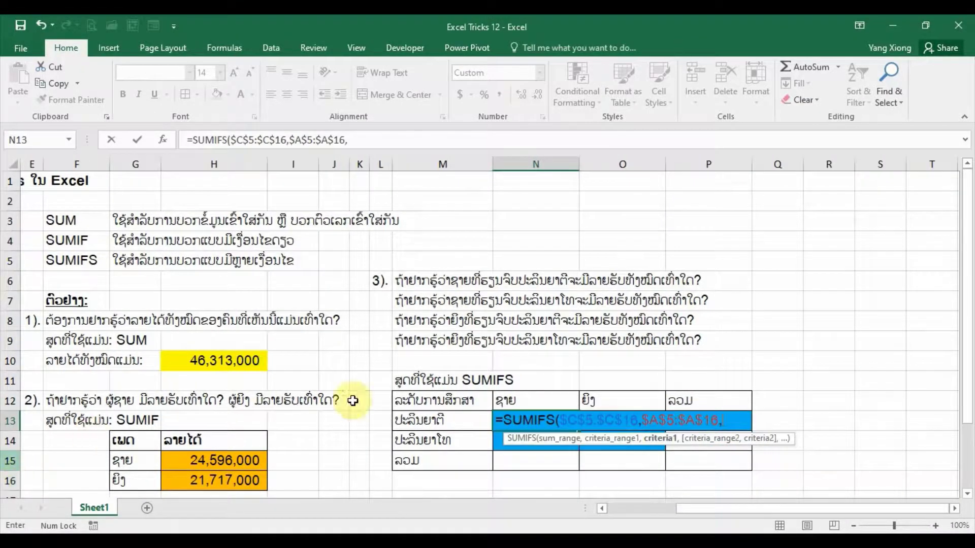
pyautogui.click(525, 400)
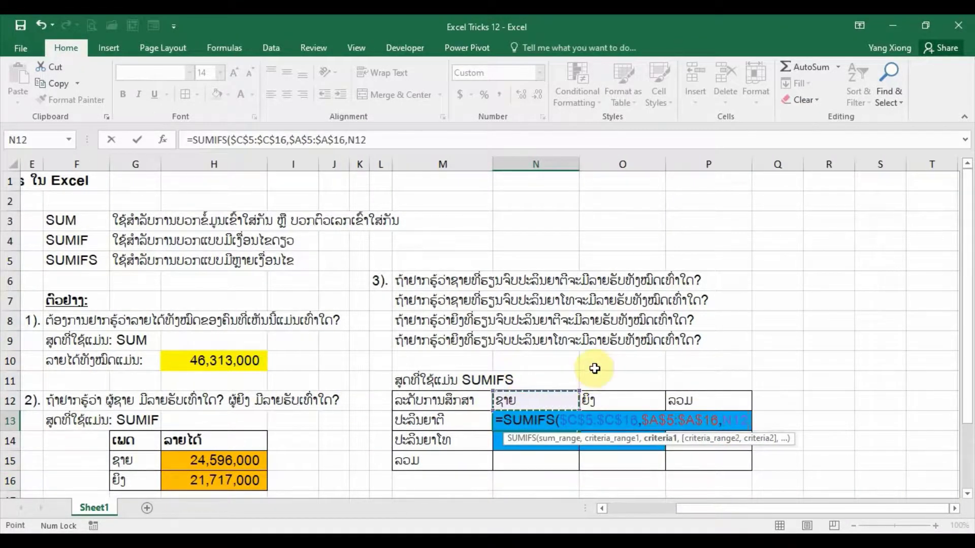
pyautogui.press('F4')
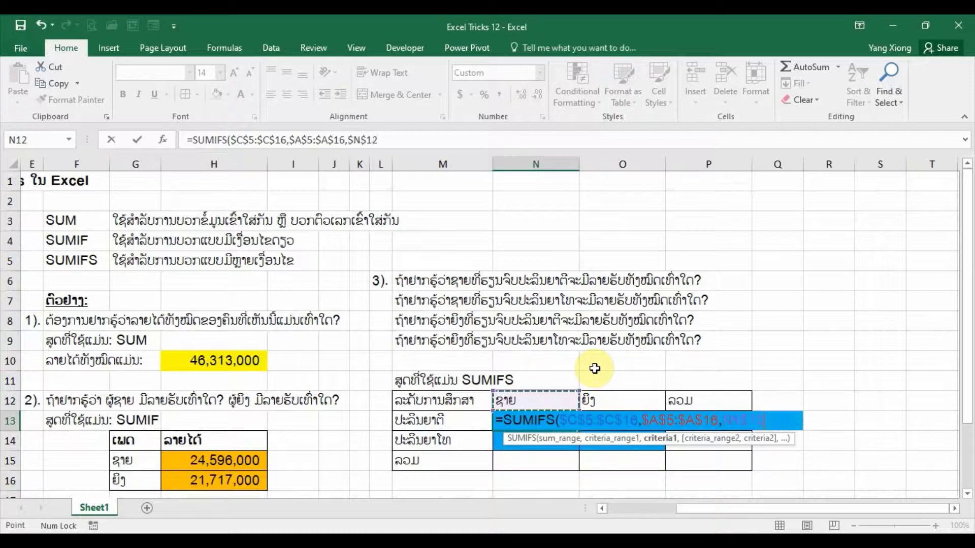
pyautogui.press('F4')
# Add the education range $B$5:$B$16 with the column-locked criterion $M13
pyautogui.write(',')
pyautogui.hscroll(-2, 489, 404)
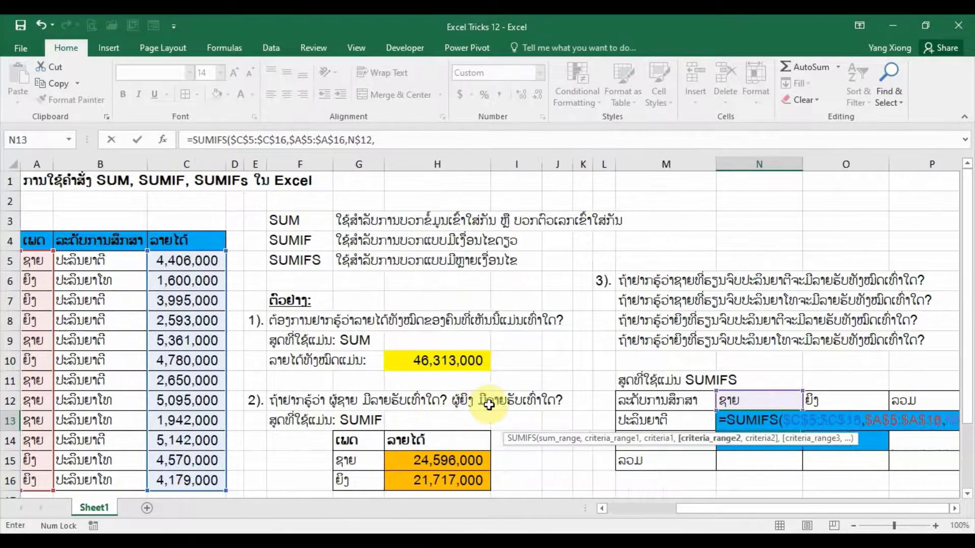
pyautogui.moveTo(100, 261); pyautogui.dragTo(97, 480)
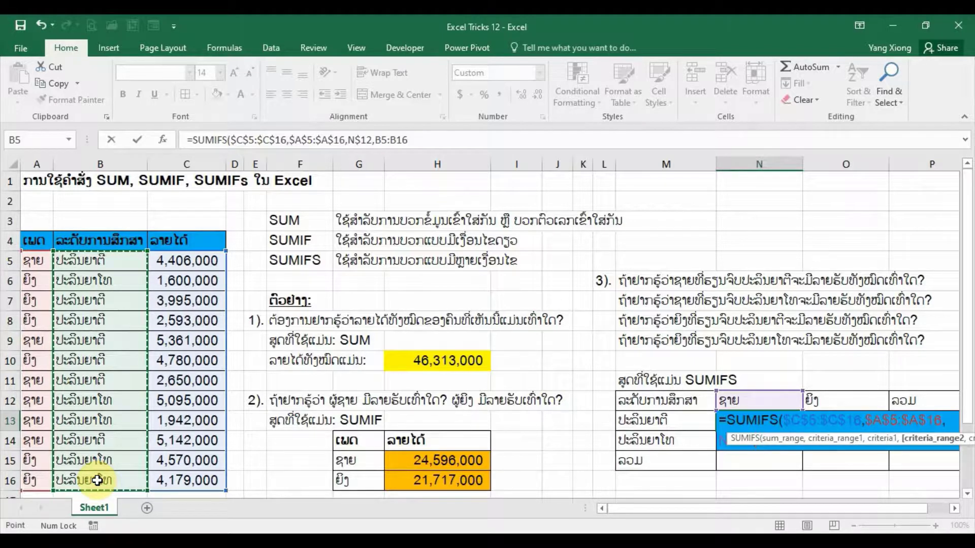
pyautogui.press('F4')
pyautogui.write('$B$16,')
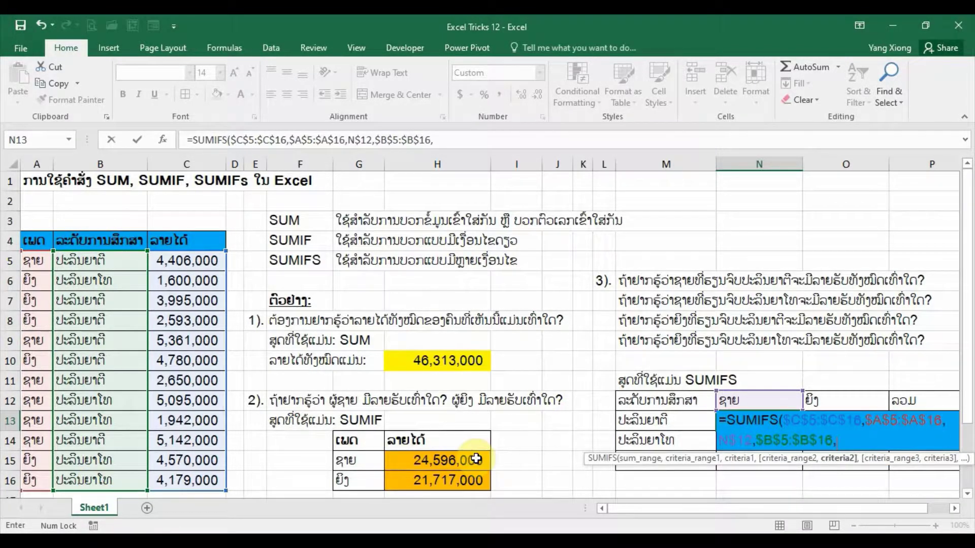
pyautogui.hscroll(2, 476, 459)
pyautogui.hscroll(1, 473, 457)
pyautogui.hscroll(1, 467, 457)
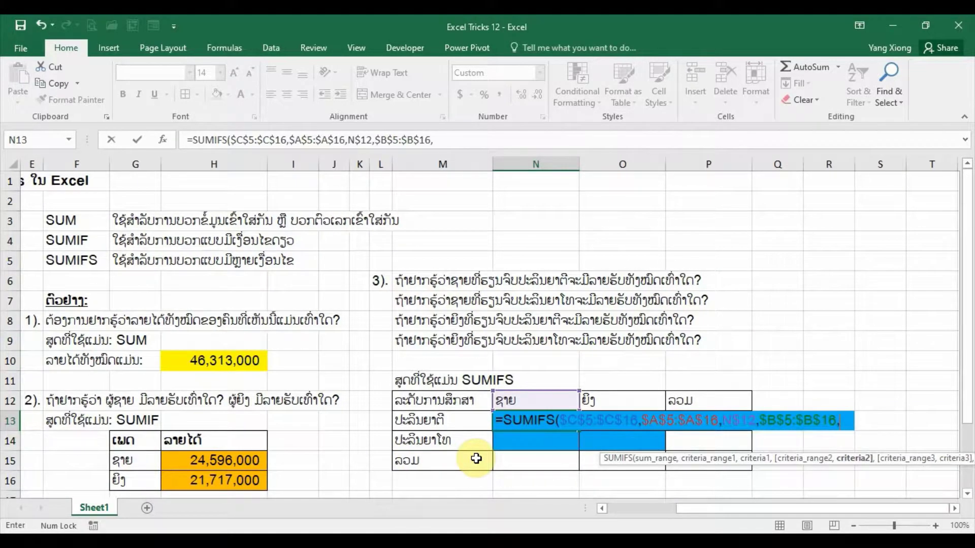
pyautogui.click(436, 425)
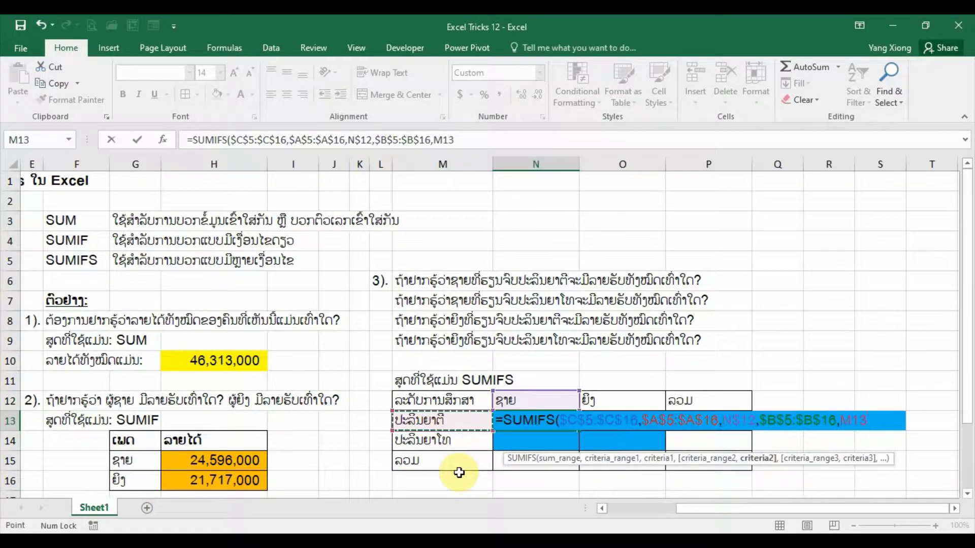
pyautogui.press('F4')
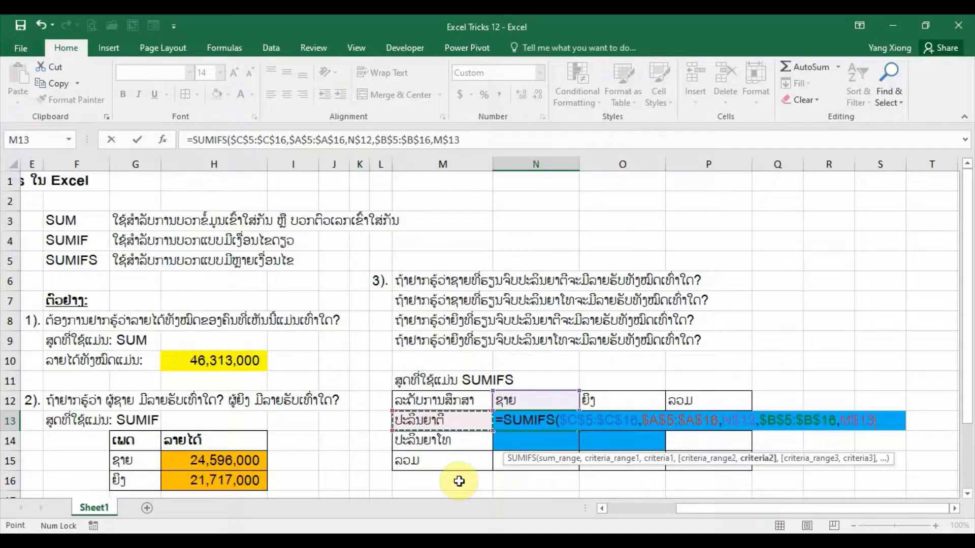
pyautogui.press('F4')
# Commit the N13 SUMIFS and fill the cross-tab cells N13:O15 orange
pyautogui.press('Return')
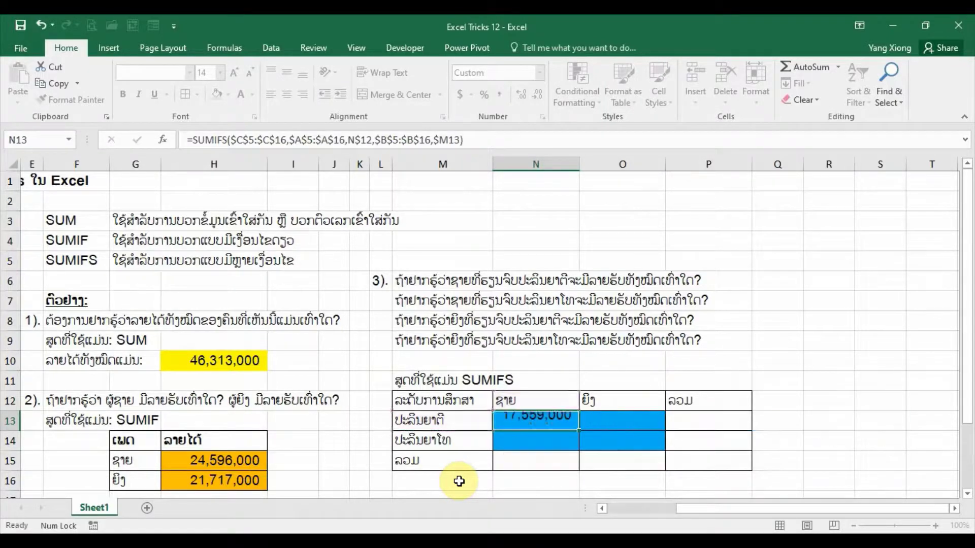
pyautogui.moveTo(565, 427); pyautogui.dragTo(632, 461)
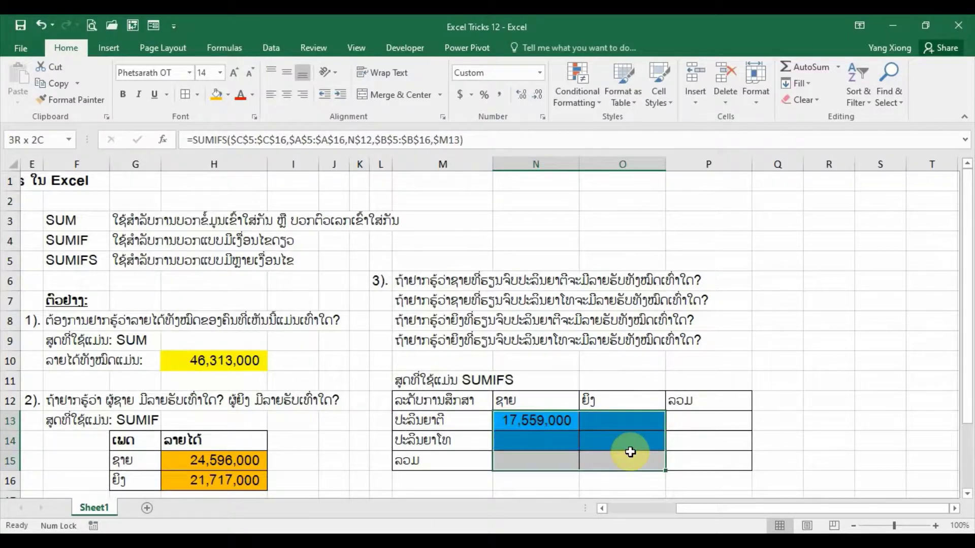
pyautogui.click(222, 95)
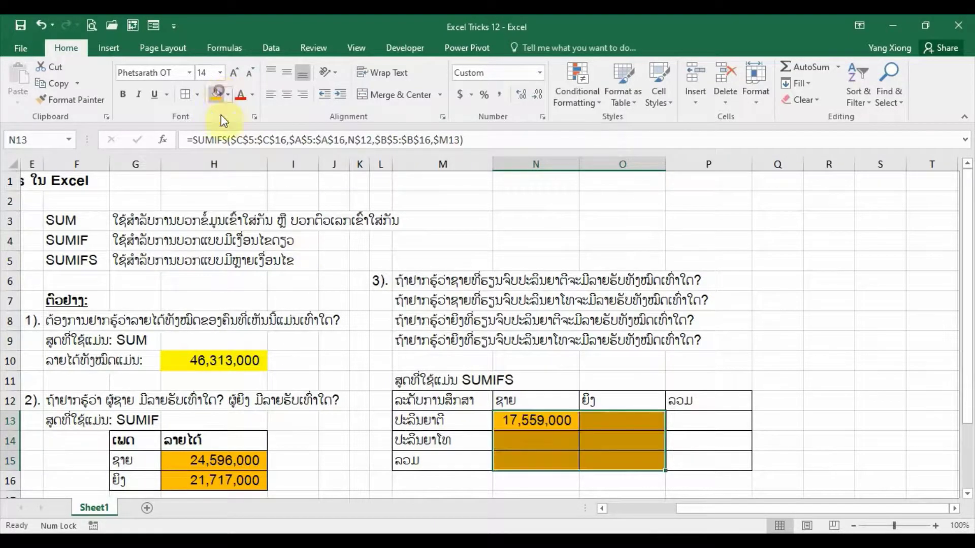
# Review each of N13's five SUMIFS arguments, leaving the formula unchanged
pyautogui.click(557, 423)
pyautogui.doubleClick(558, 422)
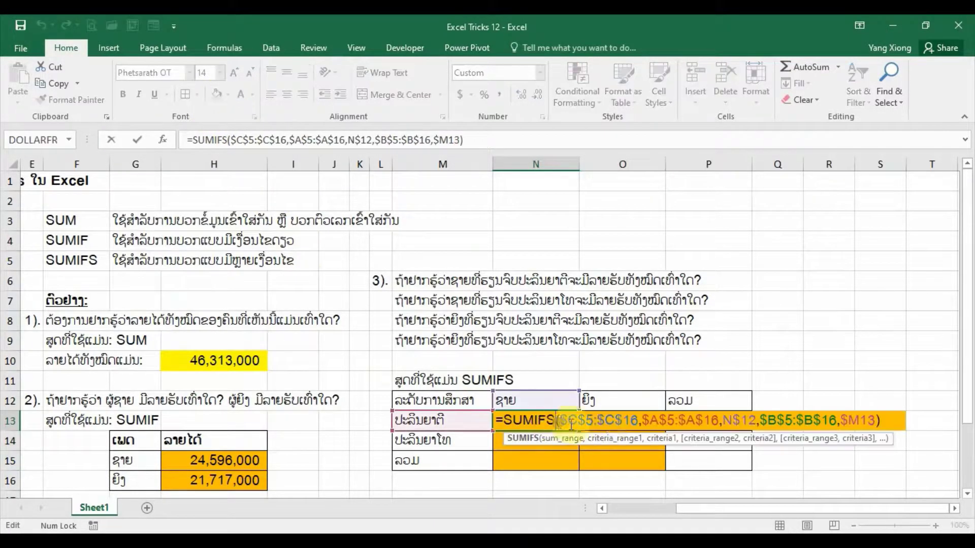
pyautogui.click(556, 439)
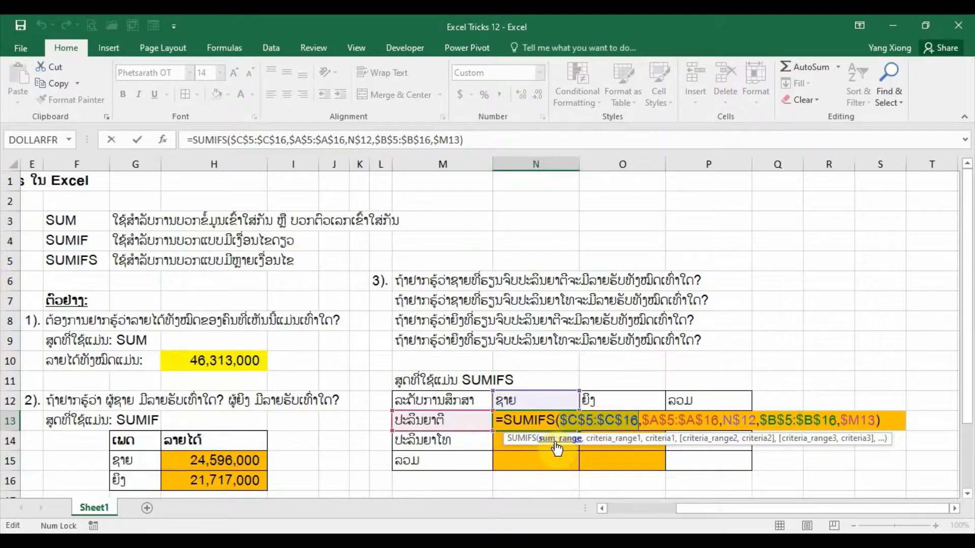
pyautogui.click(615, 440)
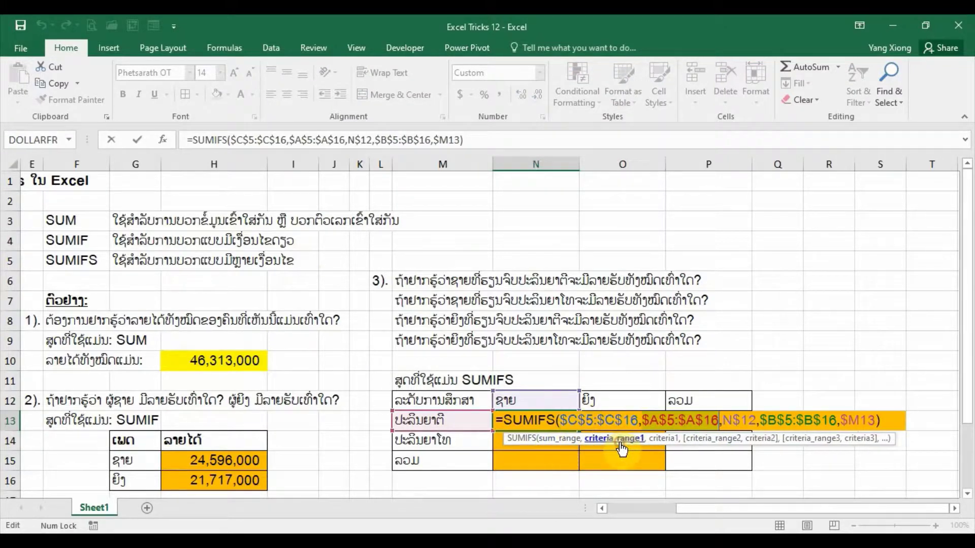
pyautogui.click(674, 439)
pyautogui.click(714, 439)
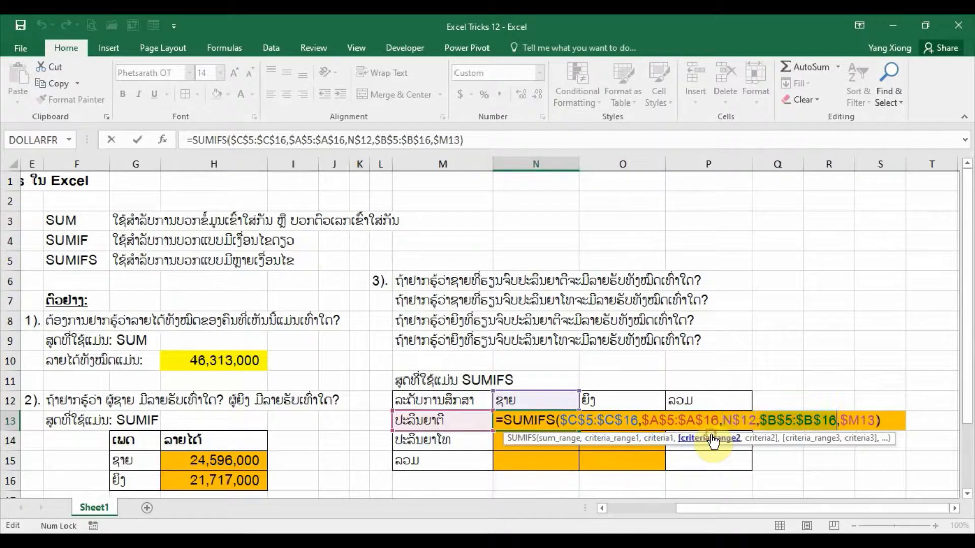
pyautogui.click(777, 439)
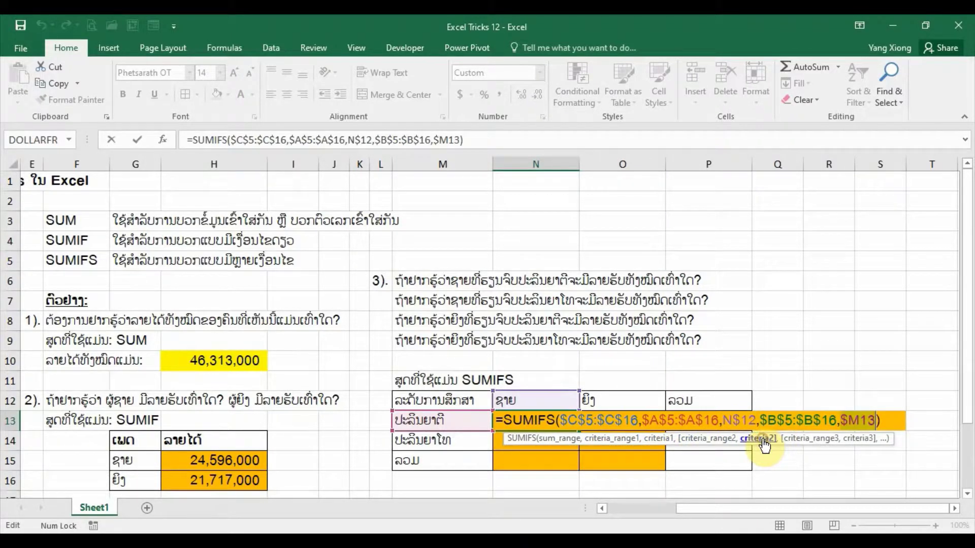
pyautogui.hotkey('ctrl', 'Return')
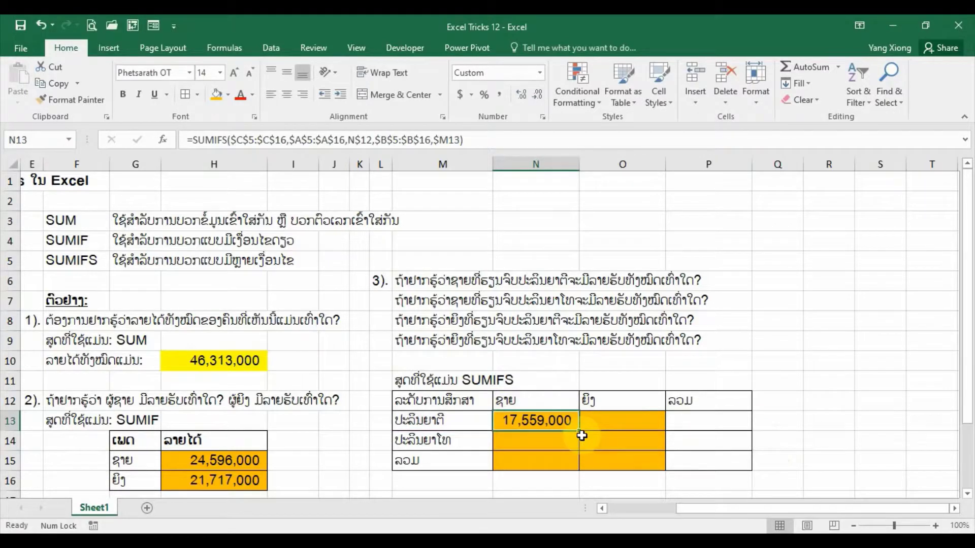
# Copy the SUMIFS across the grid and AutoSum the column totals in N15 and O15
pyautogui.moveTo(581, 433)
pyautogui.mouseDown()
pyautogui.moveTo(640, 429)
pyautogui.moveTo(660, 446)
pyautogui.mouseUp()
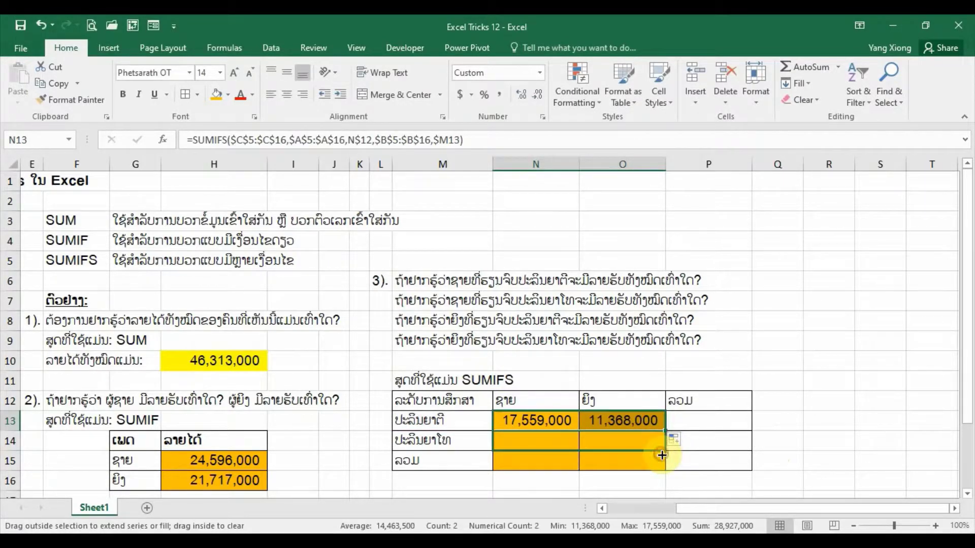
pyautogui.click(547, 461)
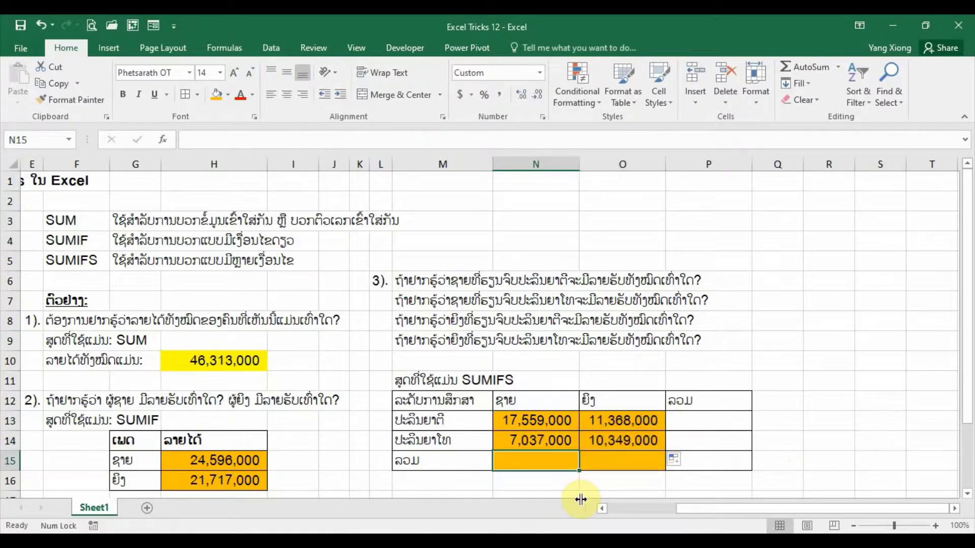
pyautogui.hotkey('alt', '=')
pyautogui.hotkey('ctrl', 'Return')
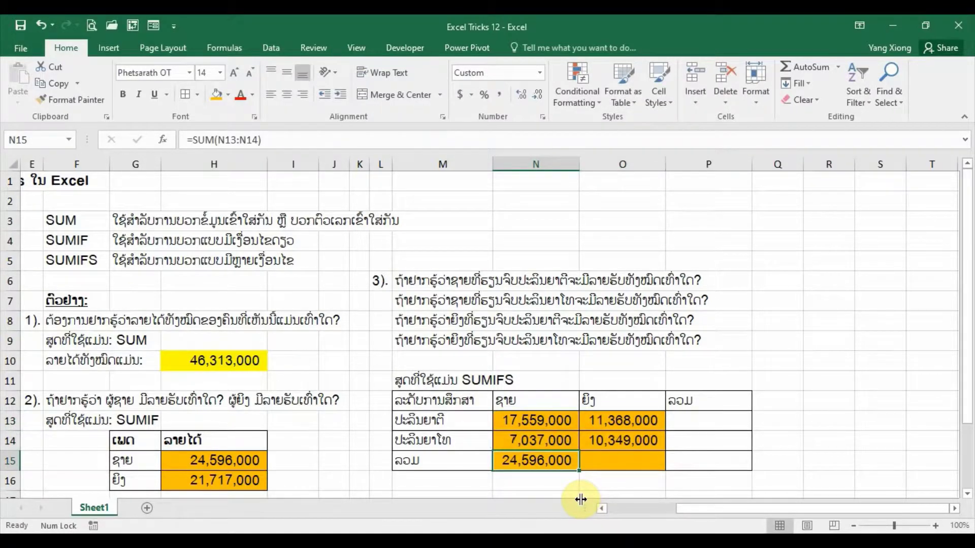
pyautogui.press('Right')
pyautogui.hotkey('alt', '=')
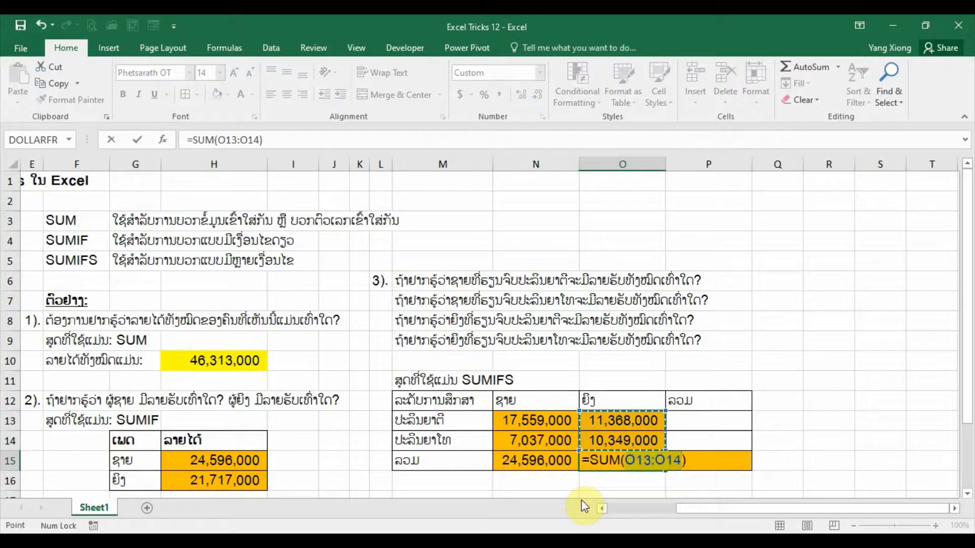
pyautogui.hotkey('ctrl', 'Return')
# AutoSum the P13 row total and copy it down to P15
pyautogui.press('Right')
pyautogui.press('Up')
pyautogui.press('Up')
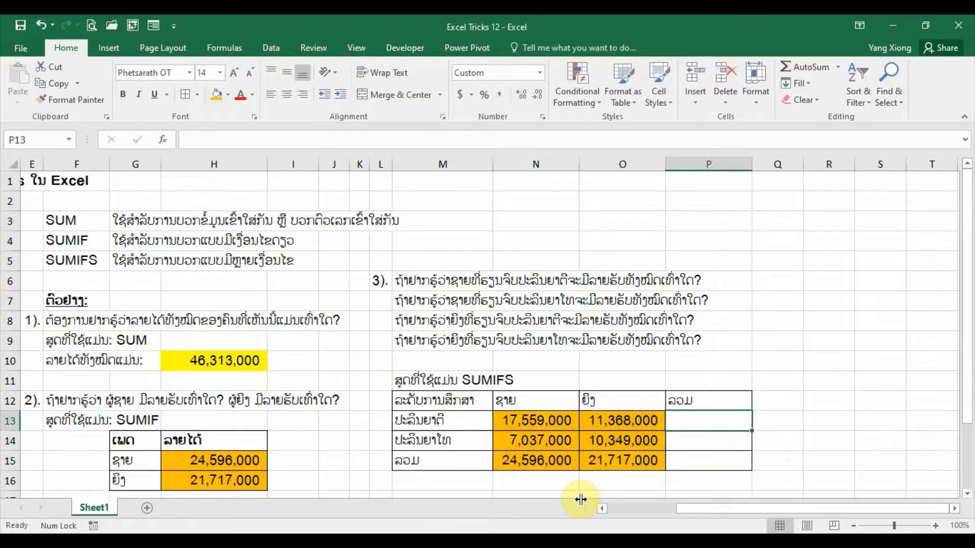
pyautogui.hotkey('alt', '=')
pyautogui.hotkey('ctrl', 'Return')
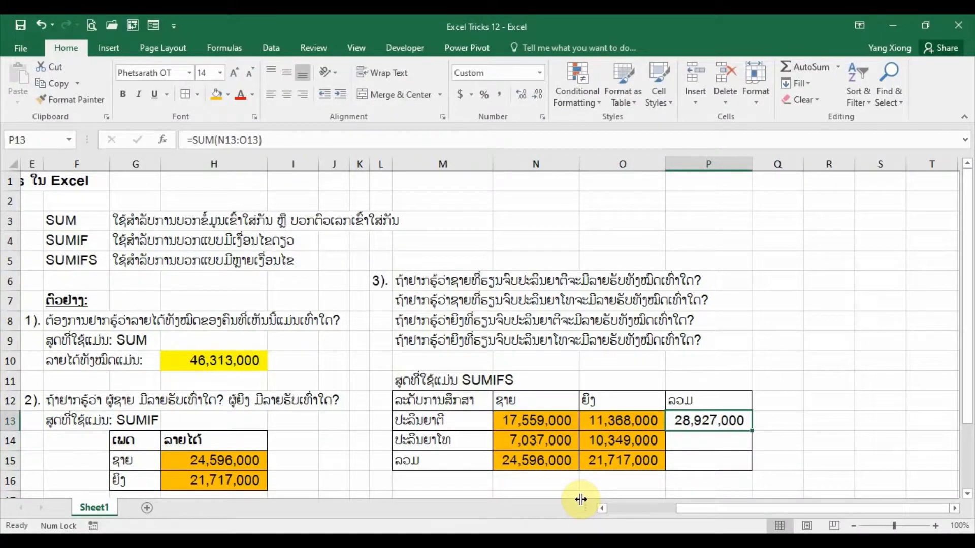
pyautogui.moveTo(751, 431); pyautogui.dragTo(743, 464)
# Fill the grand total cell P15 orange and compare it with H10's 46,313,000
pyautogui.click(719, 461)
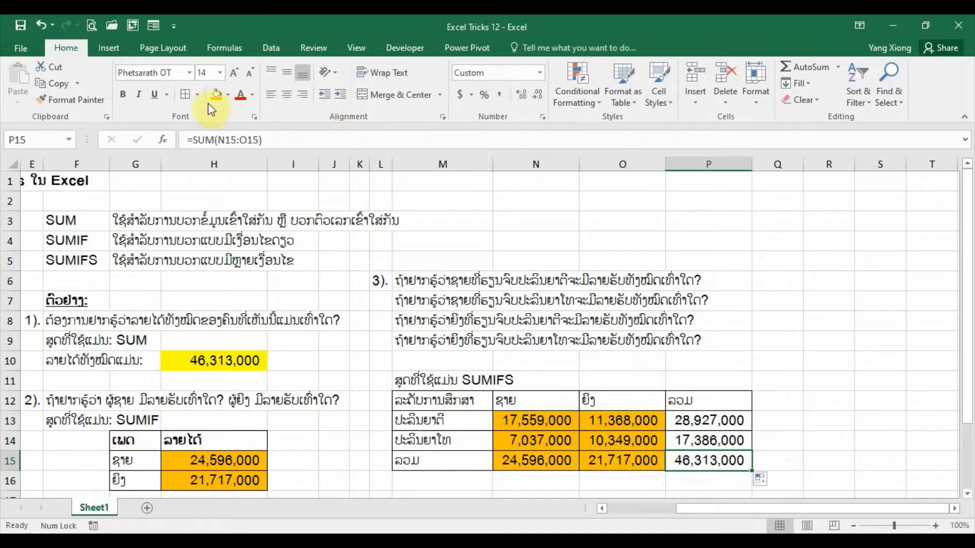
pyautogui.click(224, 97)
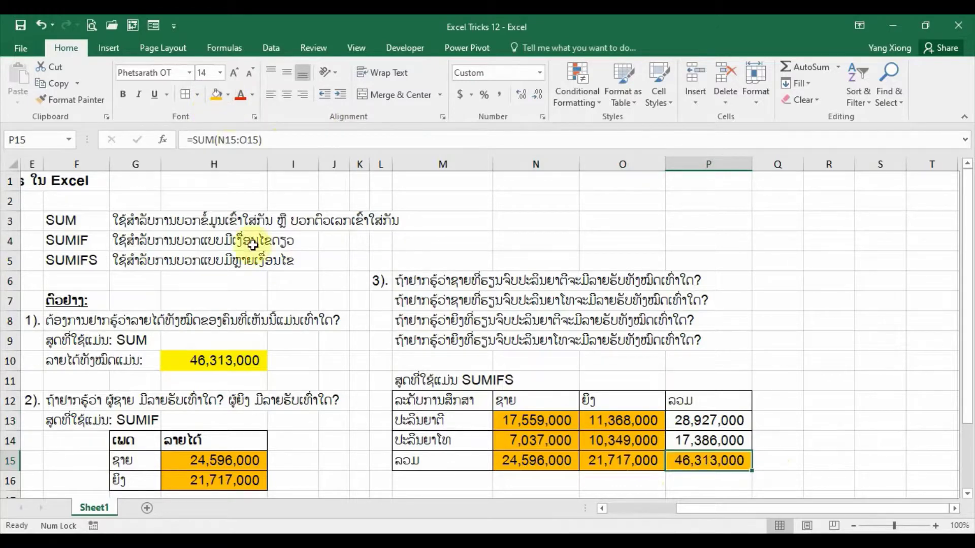
pyautogui.click(237, 366)
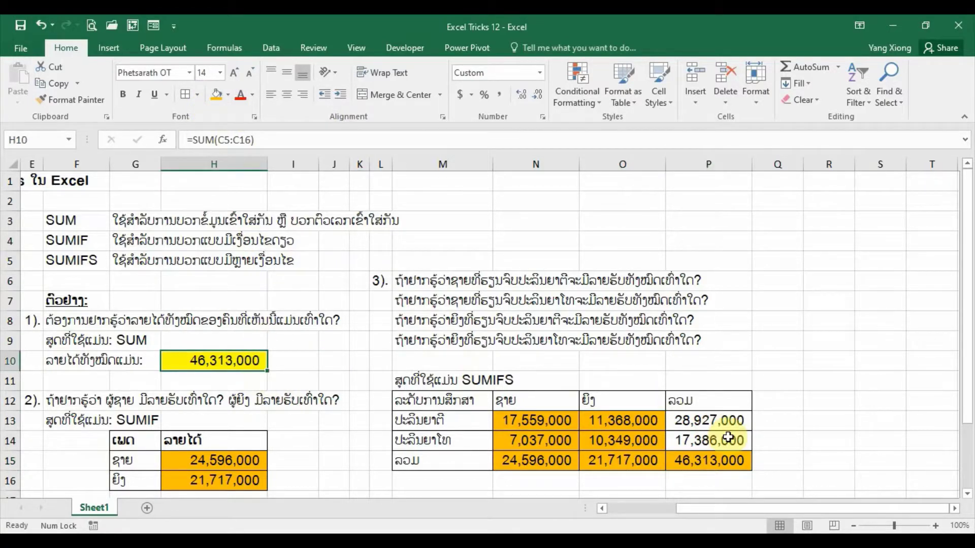
pyautogui.click(811, 460)
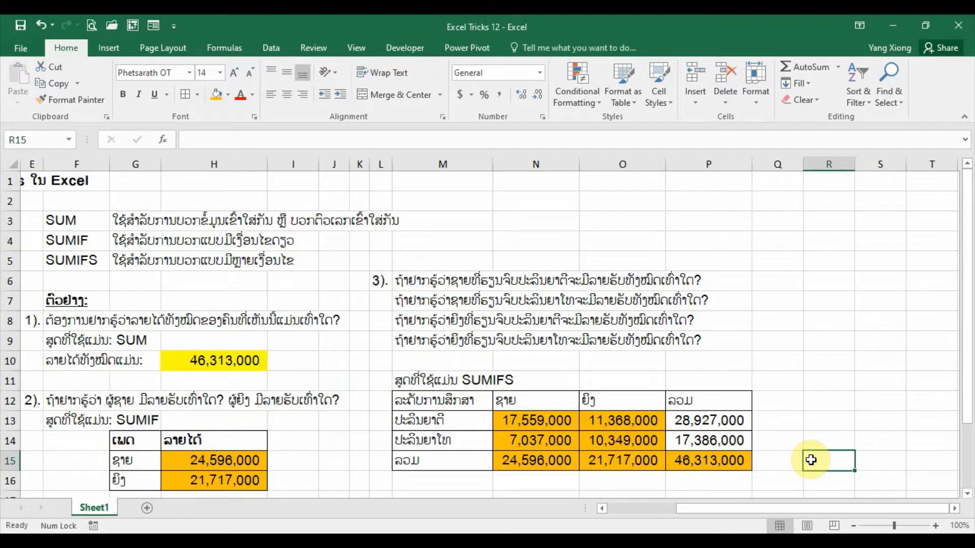
# Return to the left of the sheet and select the third question's text in L8
pyautogui.hscroll(-1, 811, 460)
pyautogui.hscroll(-1, 811, 460)
pyautogui.hscroll(-1, 811, 460)
pyautogui.hscroll(-1, 811, 460)
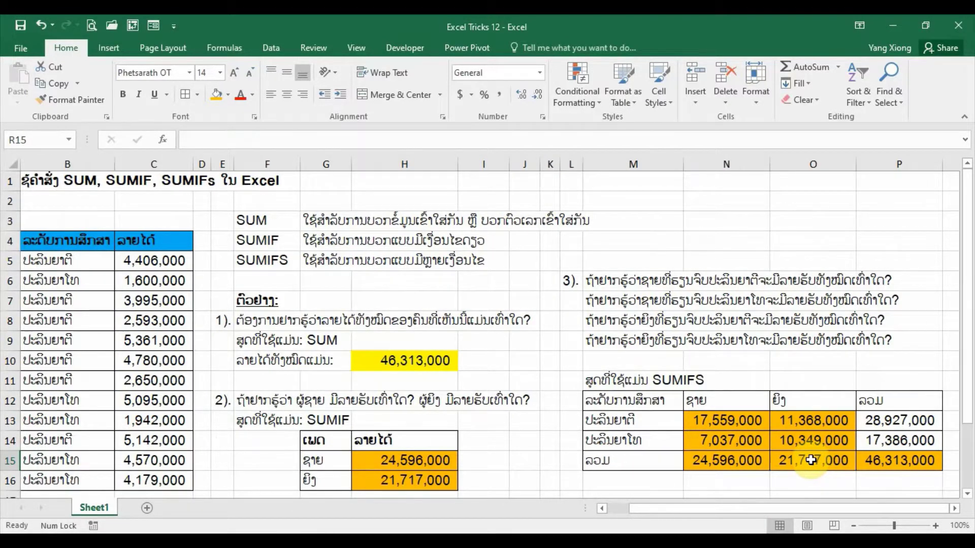
pyautogui.hscroll(-1, 811, 460)
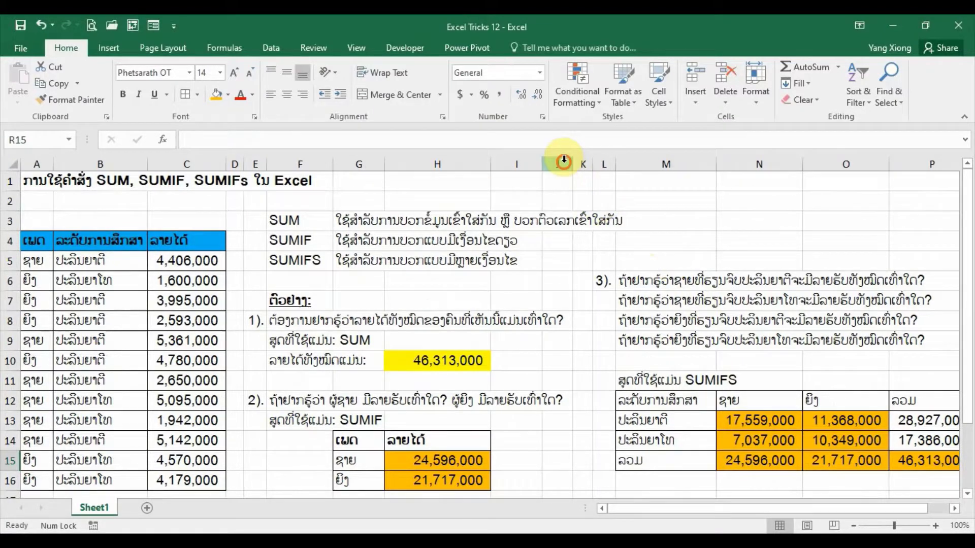
pyautogui.click(564, 162)
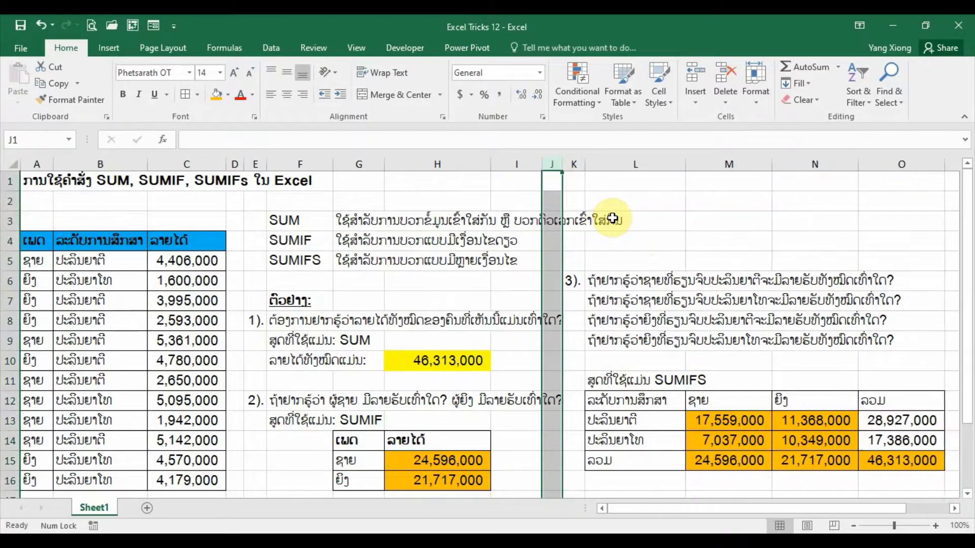
pyautogui.click(672, 321)
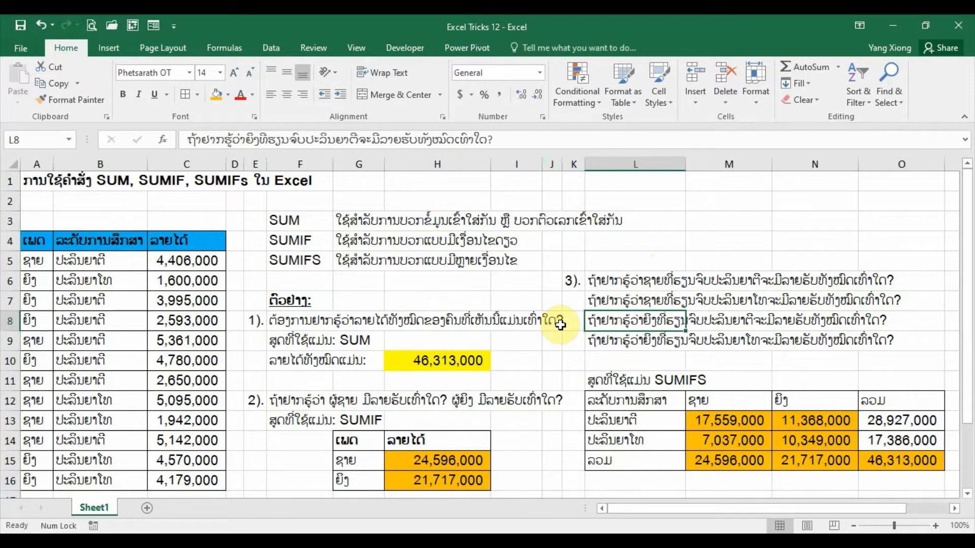